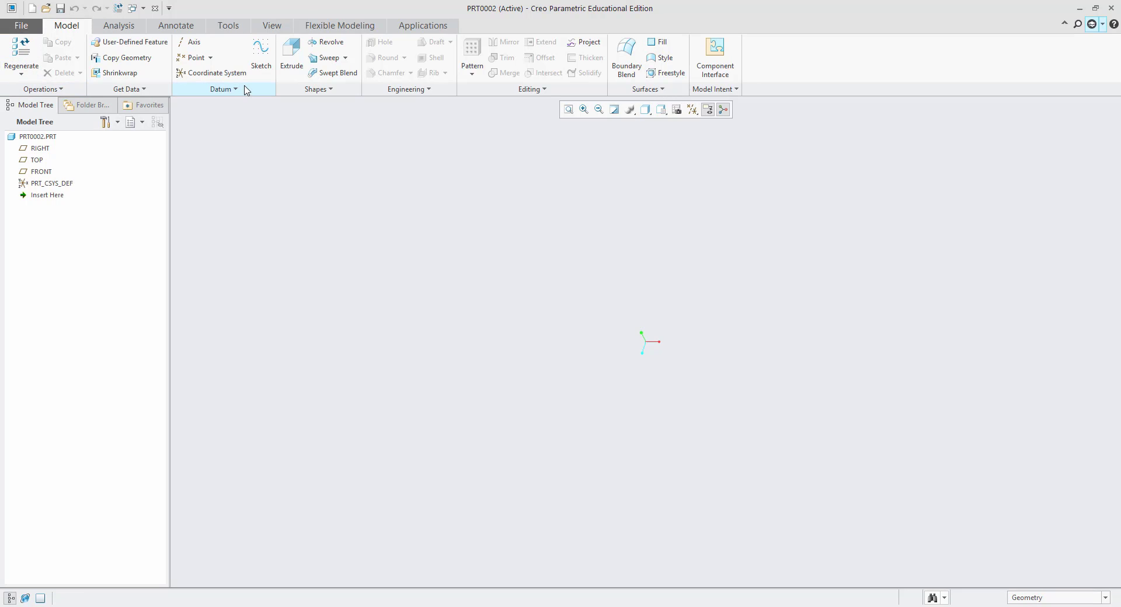
# Turn on the display of all datum features and open a new sketch on the FRONT plane
pyautogui.click(692, 109)
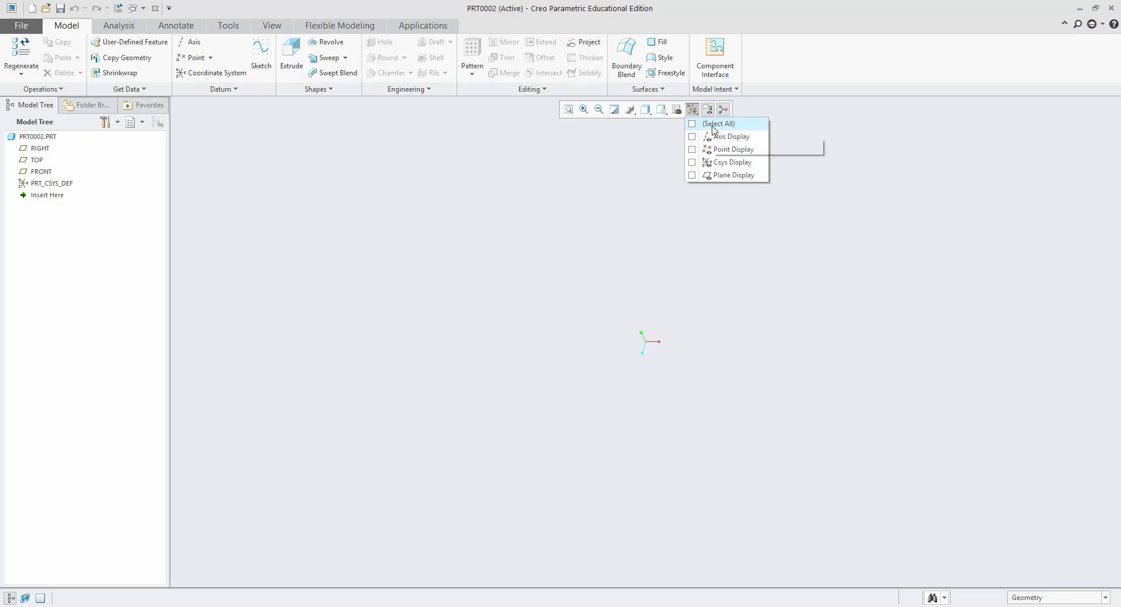
pyautogui.click(712, 124)
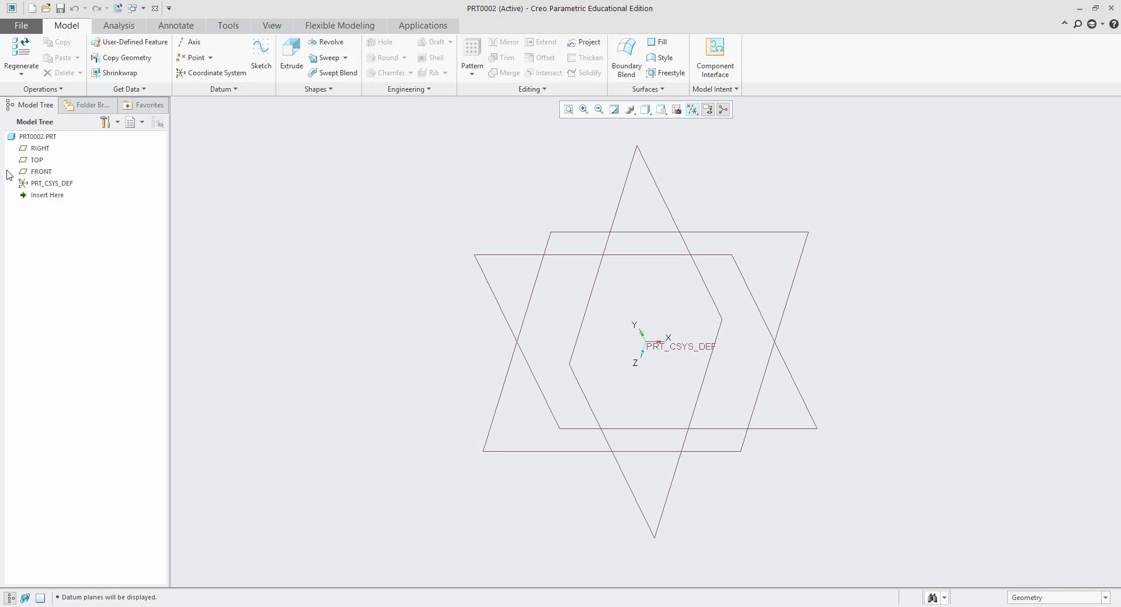
pyautogui.click(40, 172)
pyautogui.click(261, 64)
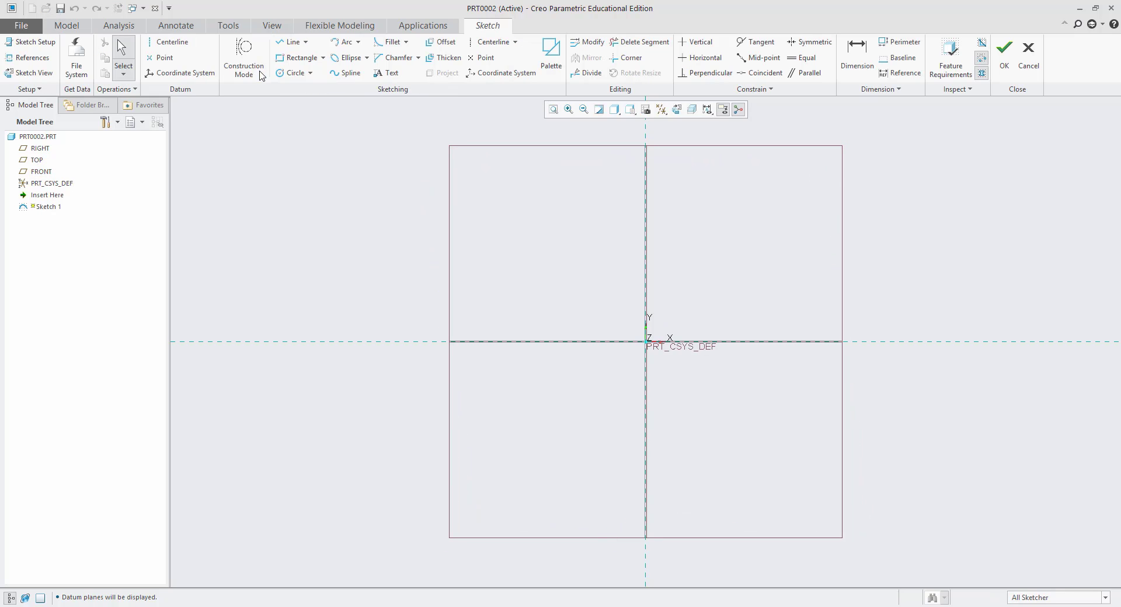
# Sketch an S-shaped five-point spline passing close to the origin, from the lower left to the upper right quadrant, and finish the sketch
pyautogui.click(345, 72)
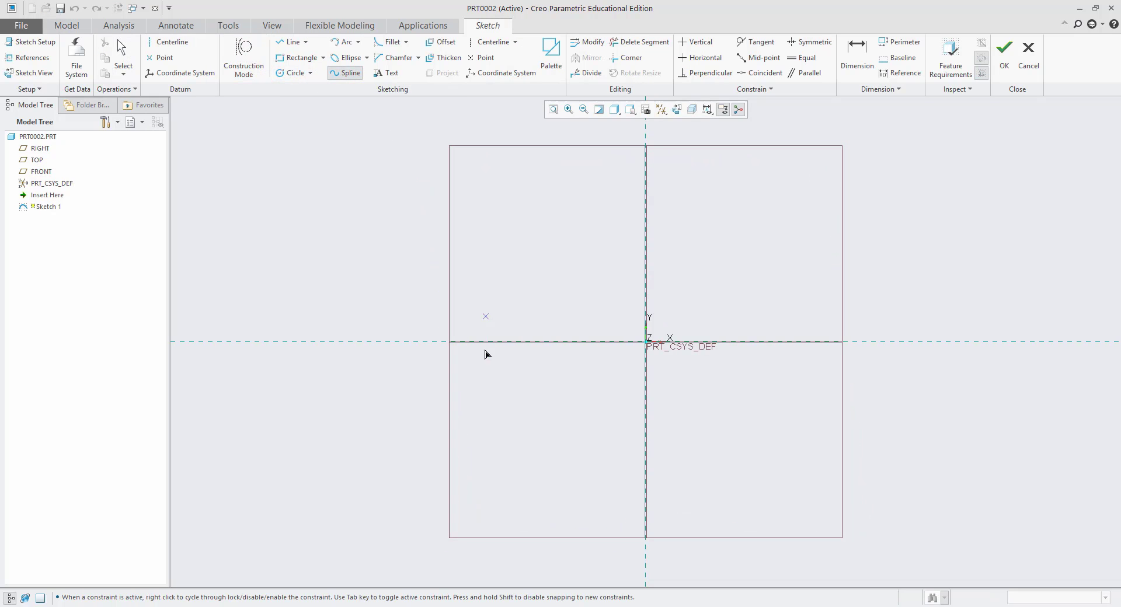
pyautogui.click(462, 436)
pyautogui.click(541, 486)
pyautogui.click(685, 272)
pyautogui.click(761, 209)
pyautogui.click(825, 267)
pyautogui.middleClick(828, 269)
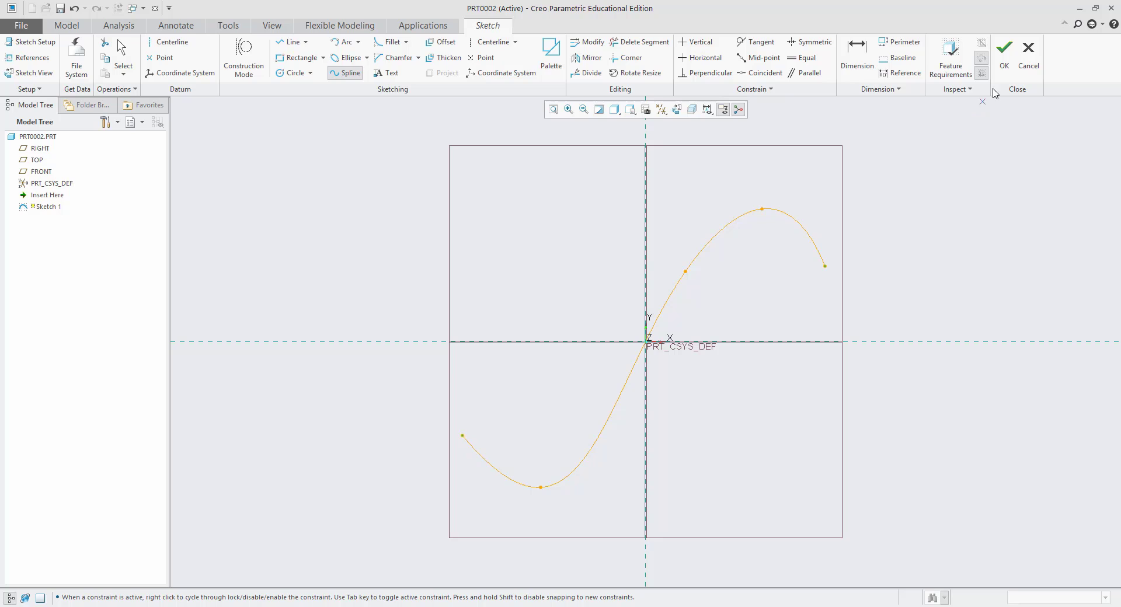
pyautogui.click(1004, 55)
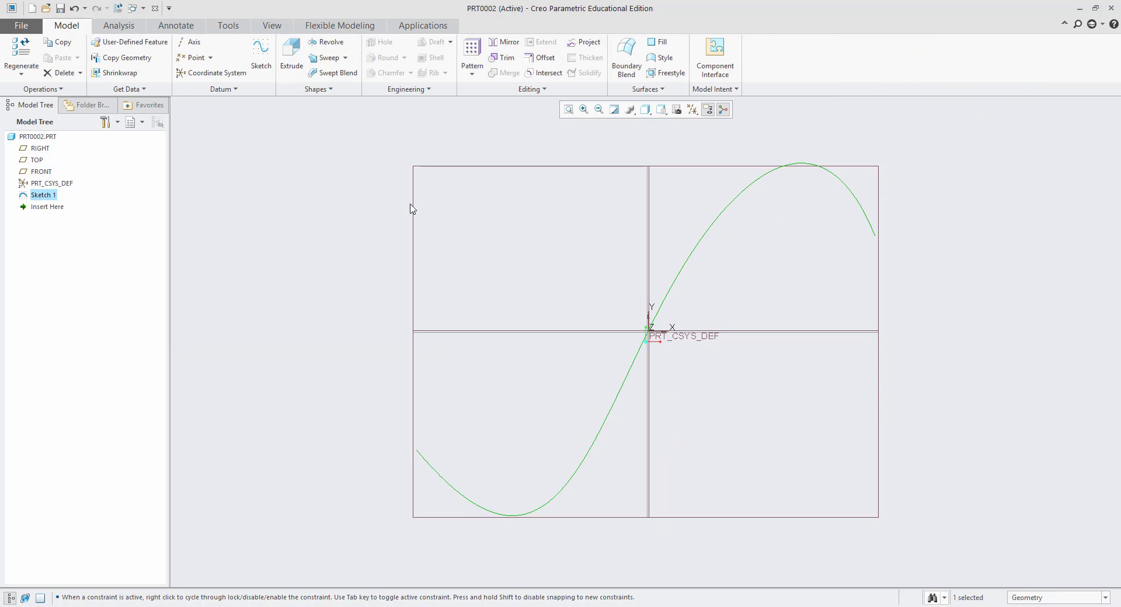
# Start a swept blend along the spline and sketch Section 1 as a circle about 55 in diameter centred on the trajectory's start
pyautogui.click(342, 73)
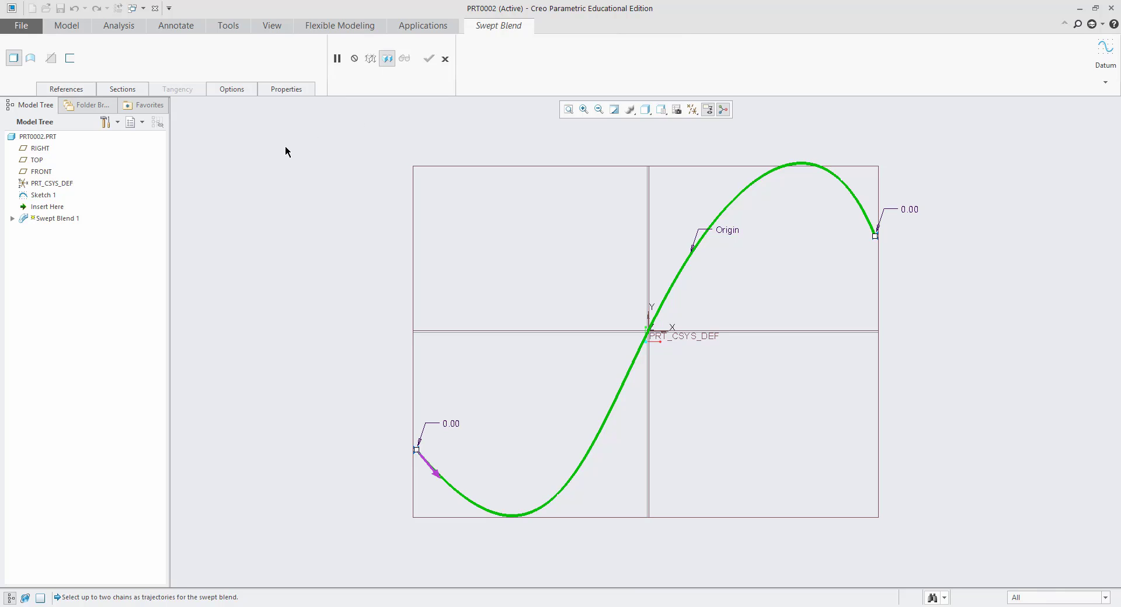
pyautogui.click(124, 89)
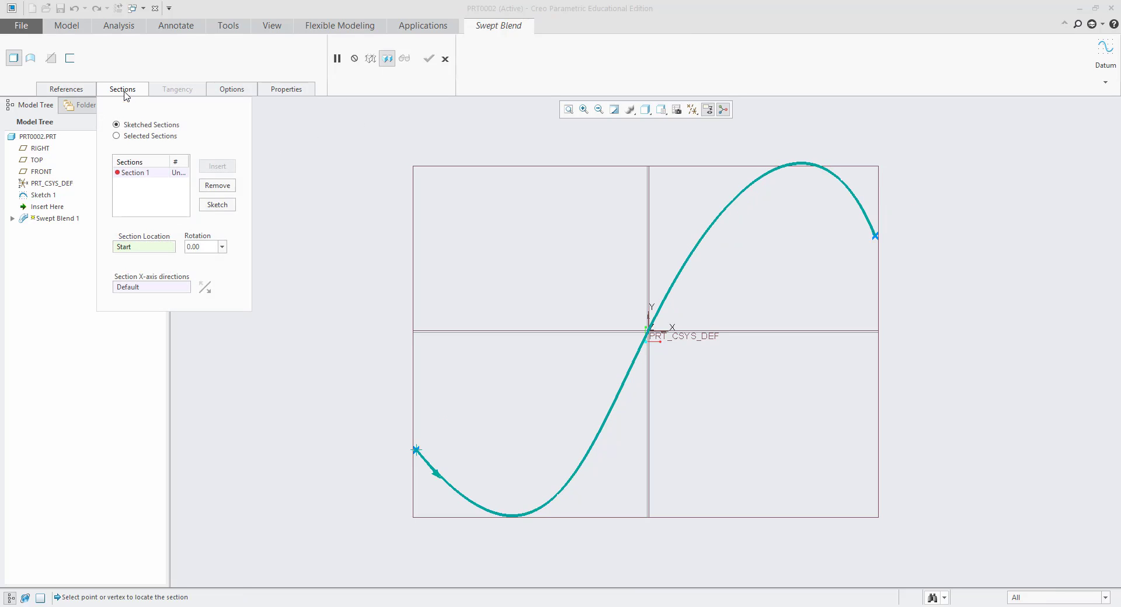
pyautogui.click(127, 173)
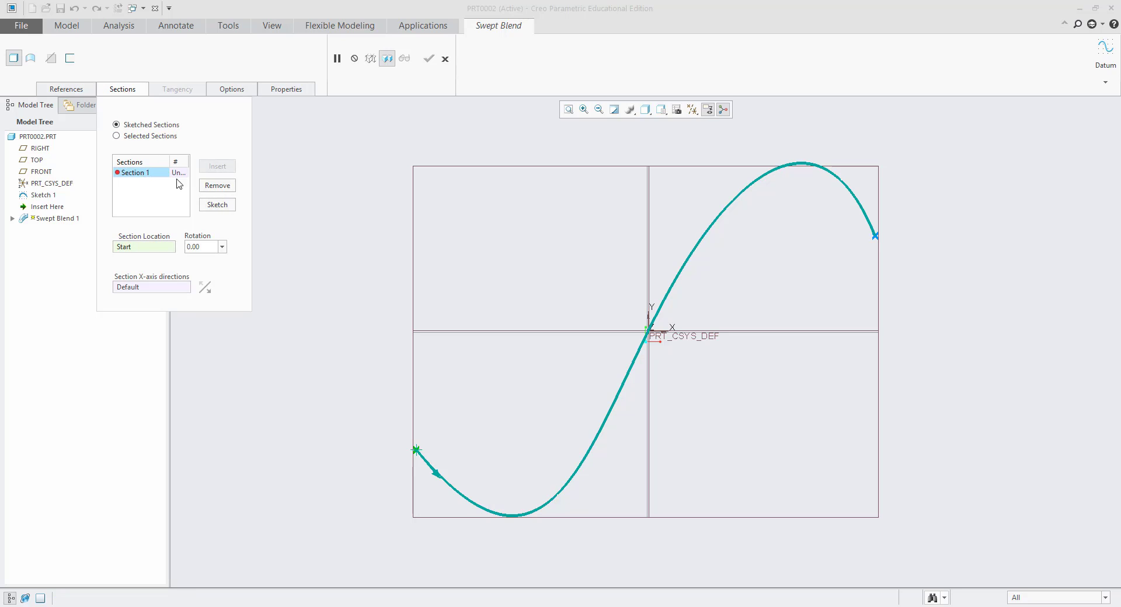
pyautogui.click(216, 205)
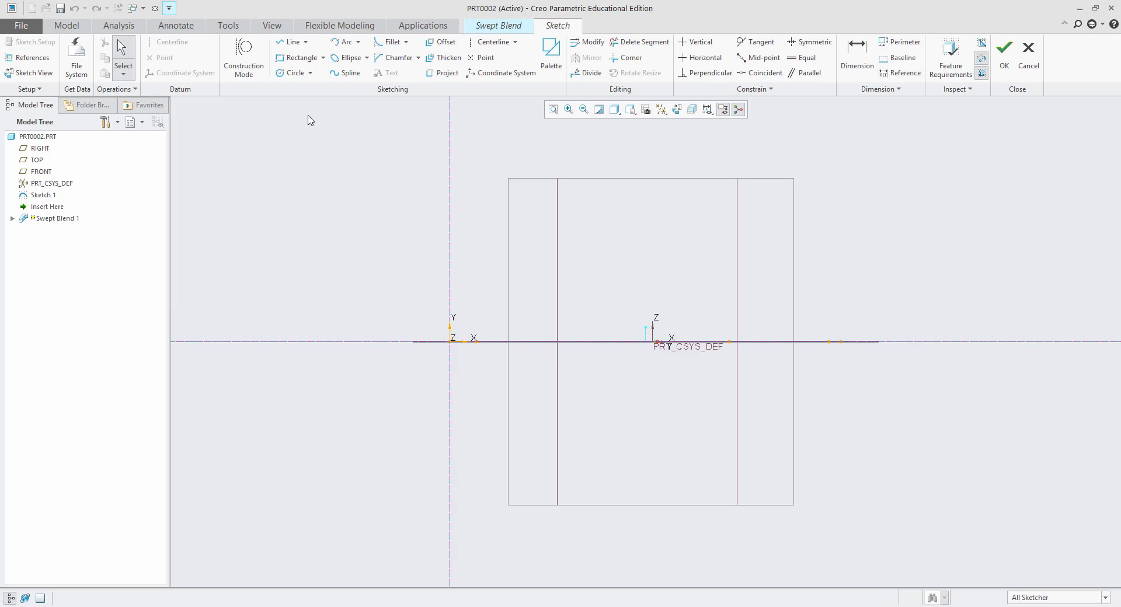
pyautogui.click(293, 73)
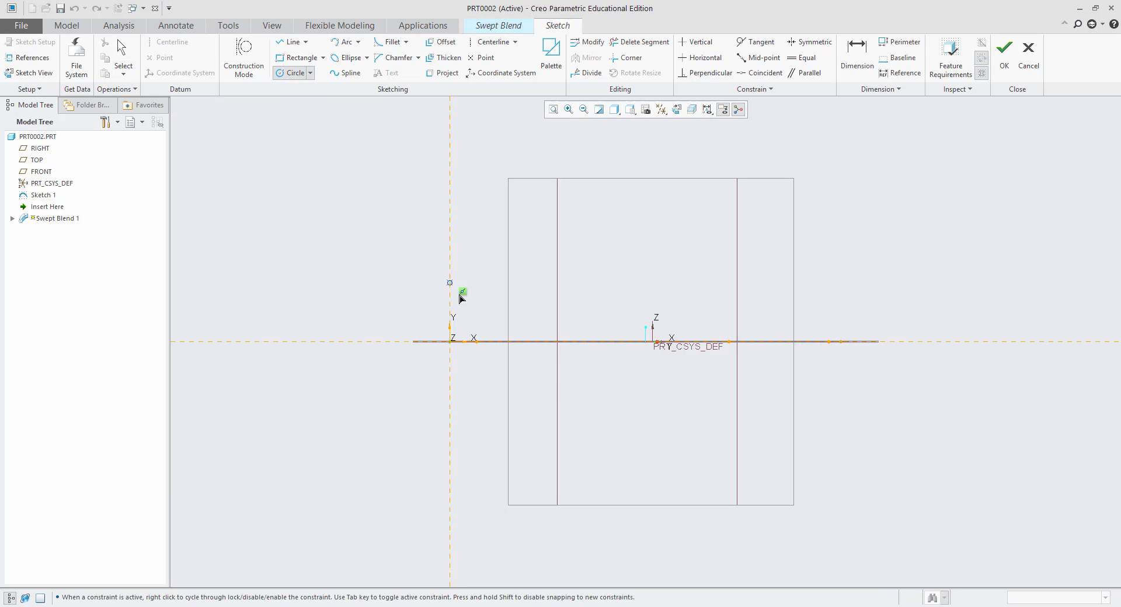
pyautogui.click(451, 342)
pyautogui.click(464, 357)
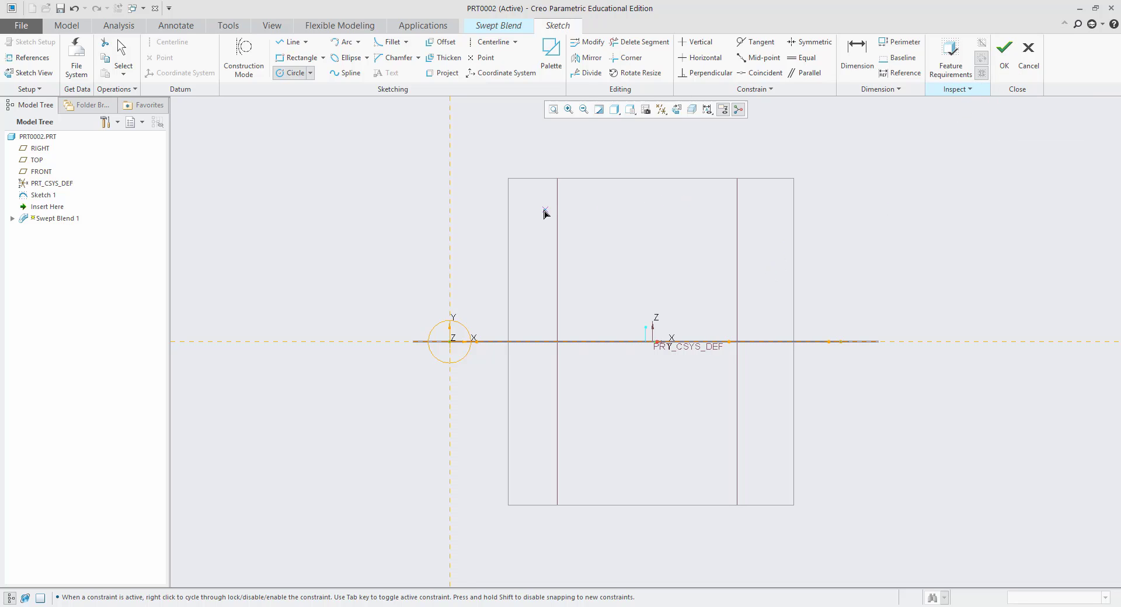
# Divide the Section 1 circle at four evenly spread diagonal points and finish the section sketch
pyautogui.click(486, 59)
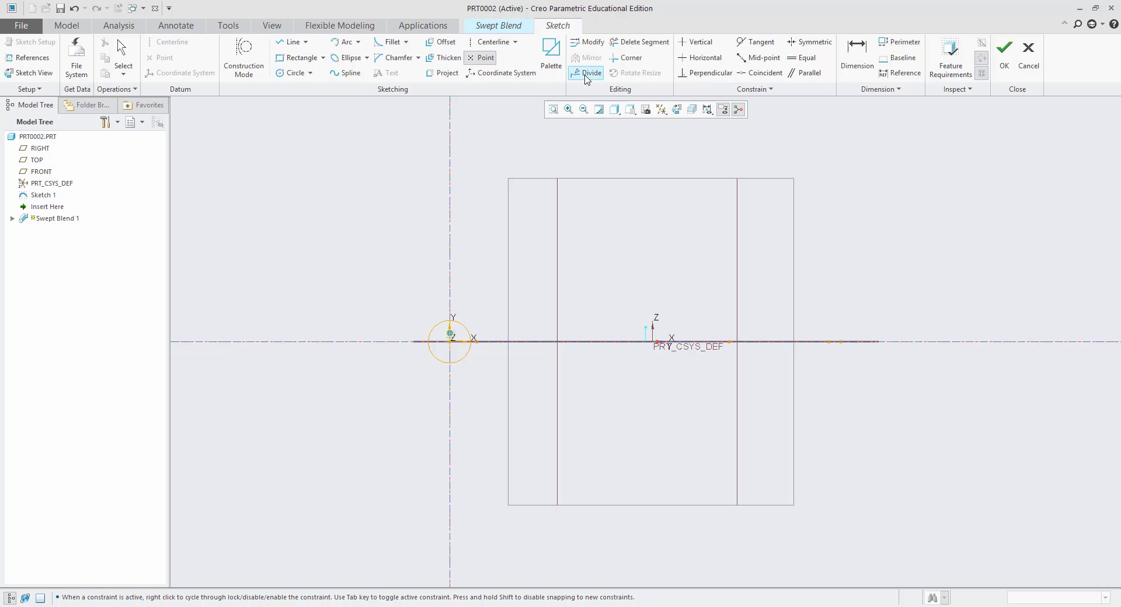
pyautogui.click(586, 74)
pyautogui.click(435, 325)
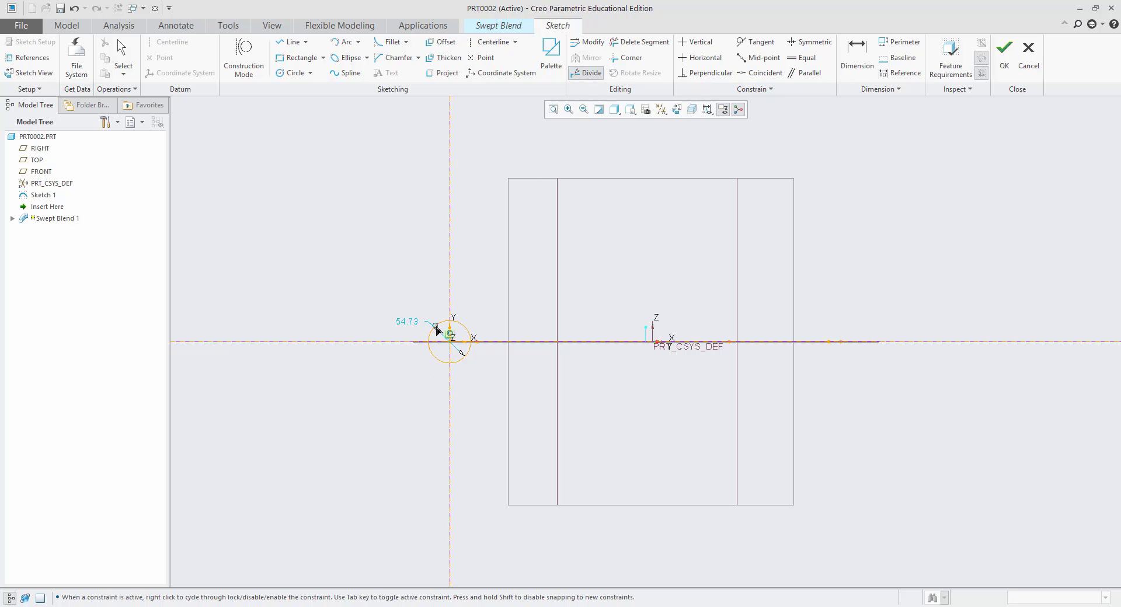
pyautogui.click(465, 327)
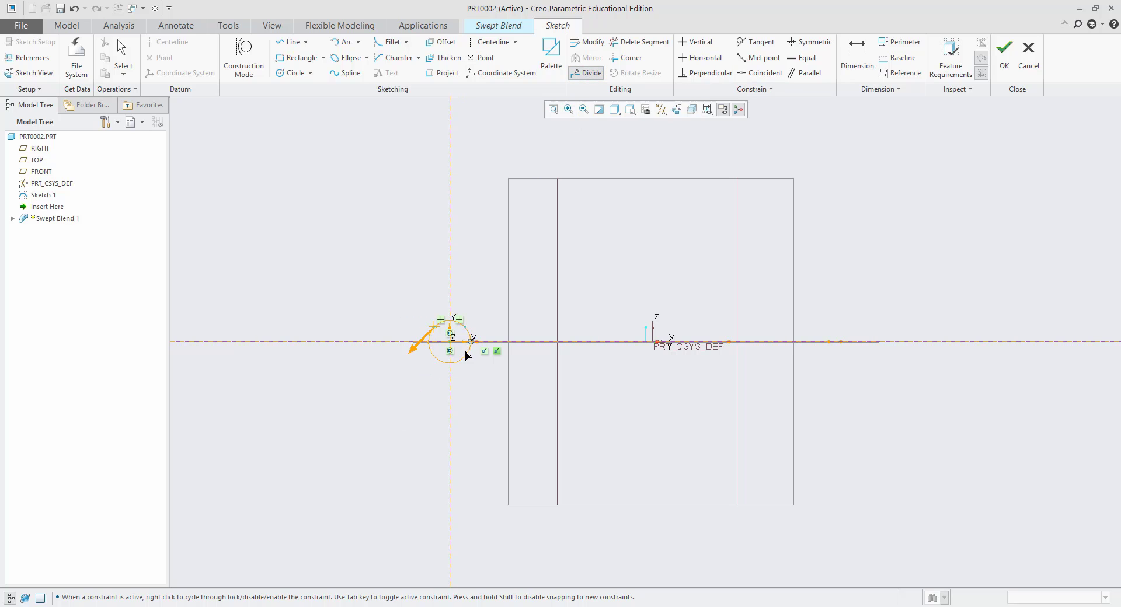
pyautogui.click(465, 357)
pyautogui.click(435, 357)
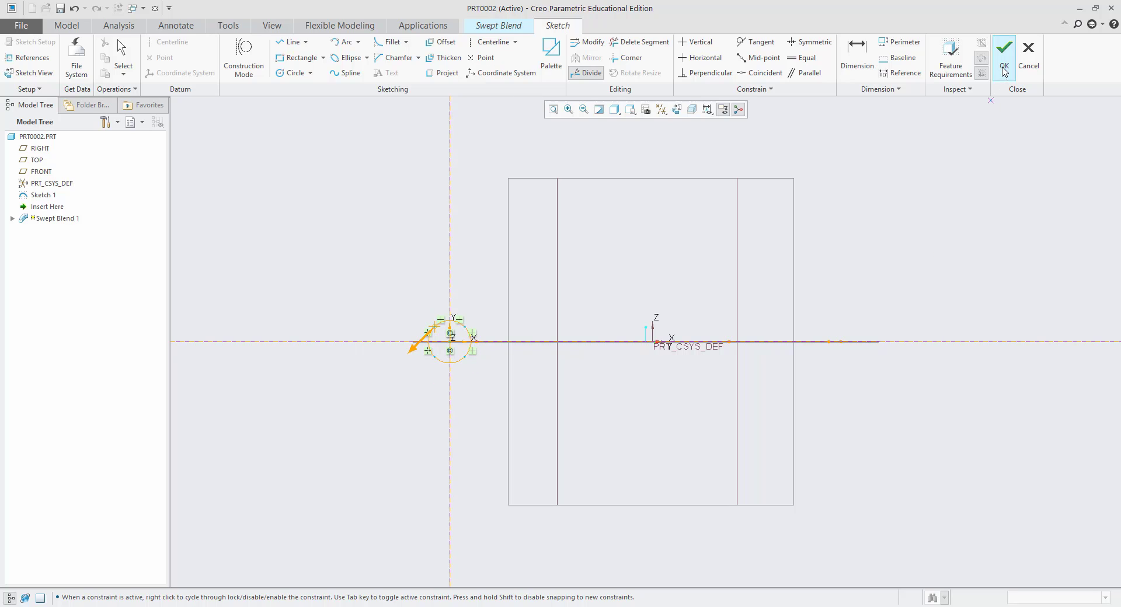
pyautogui.click(1004, 69)
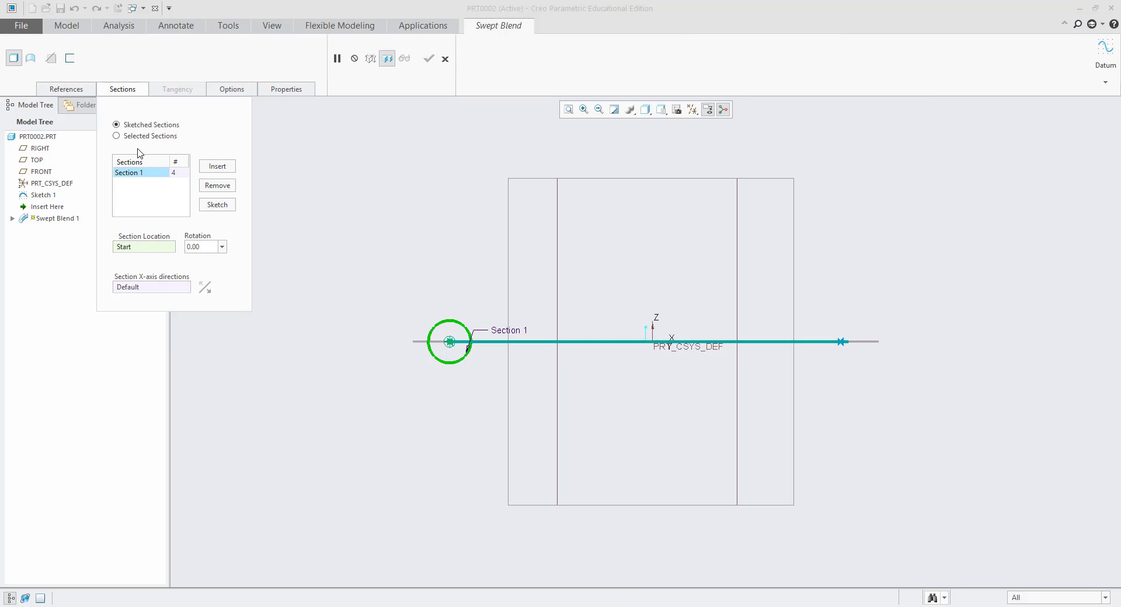
# Insert Section 2 at the trajectory's end and sketch it as an upright center rectangle centred on the section origin
pyautogui.click(216, 166)
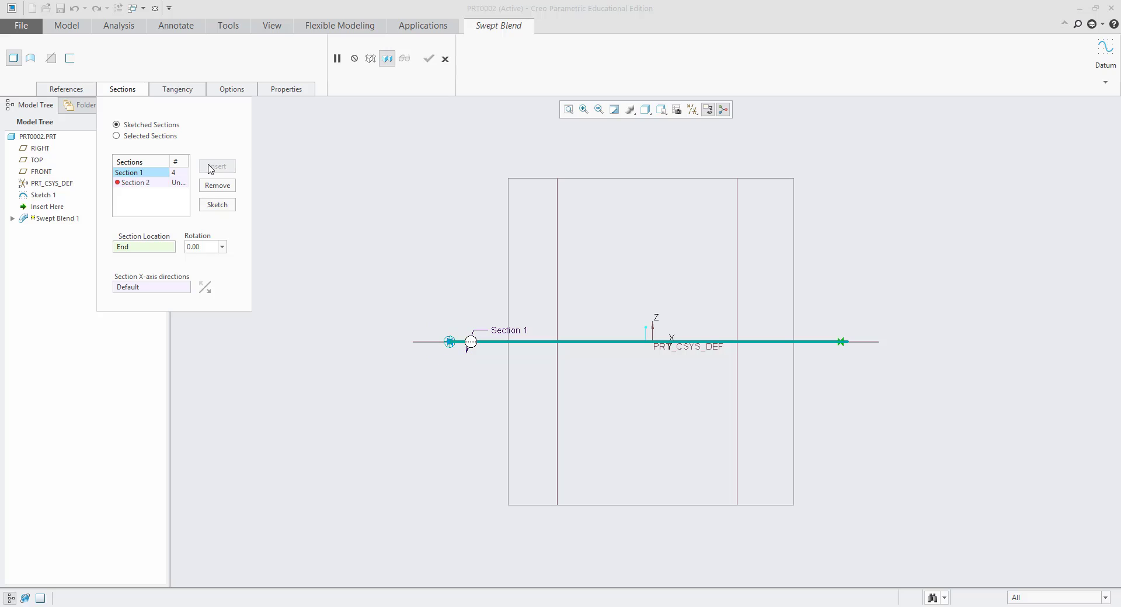
pyautogui.click(148, 183)
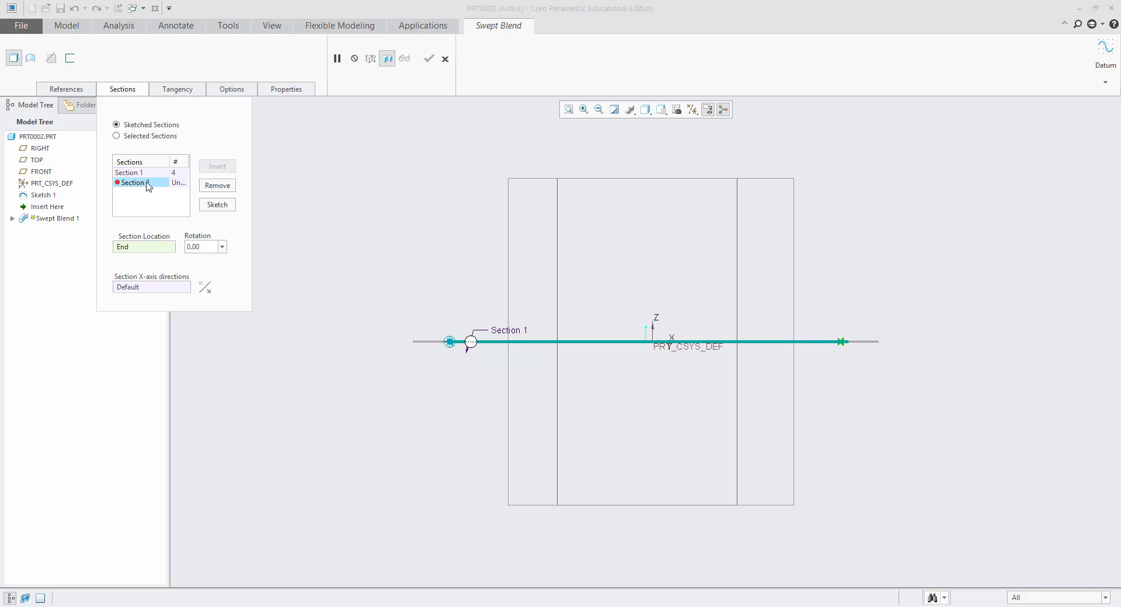
pyautogui.click(220, 207)
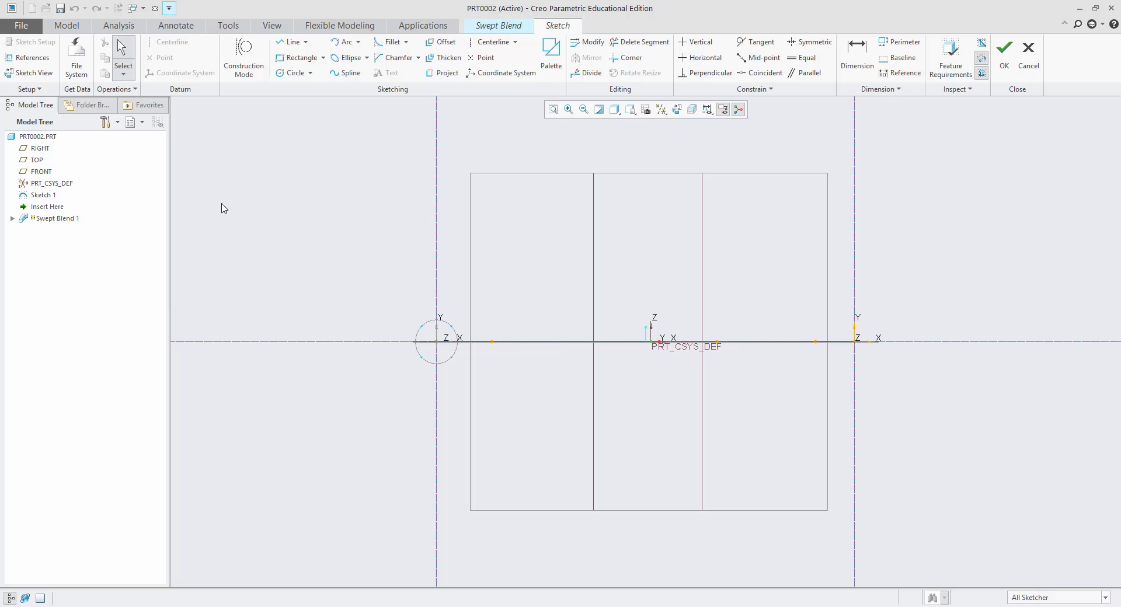
pyautogui.click(322, 58)
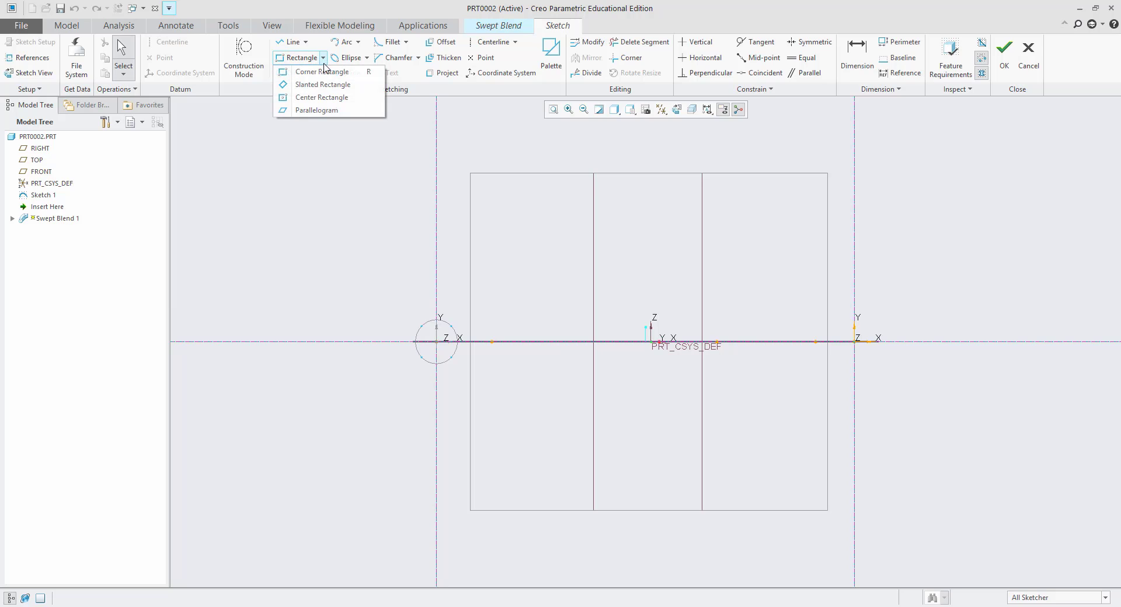
pyautogui.click(316, 97)
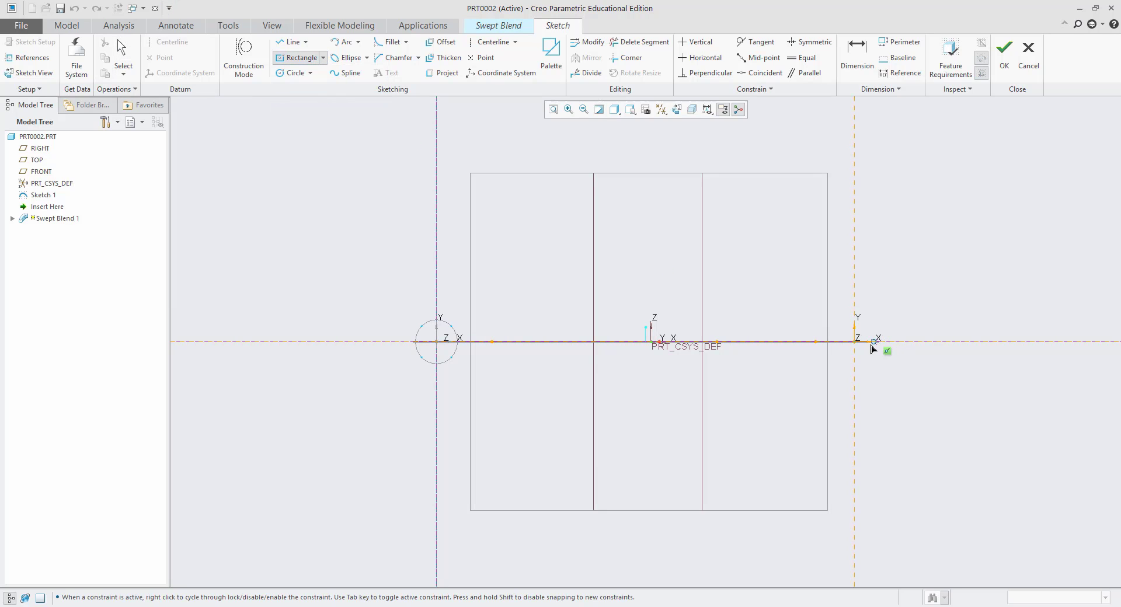
pyautogui.click(856, 342)
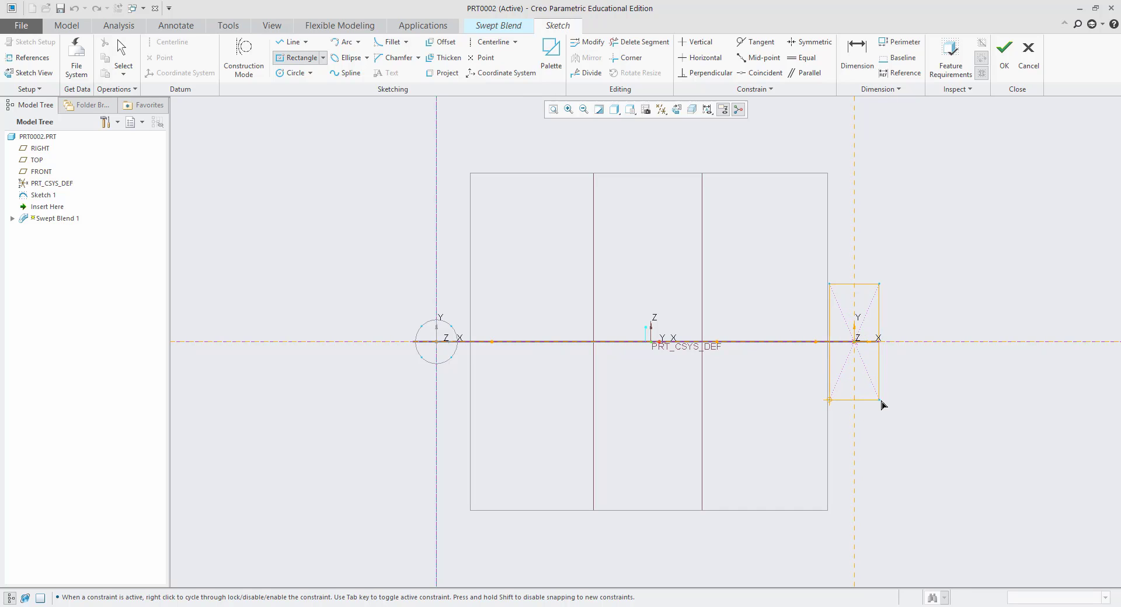
pyautogui.click(896, 399)
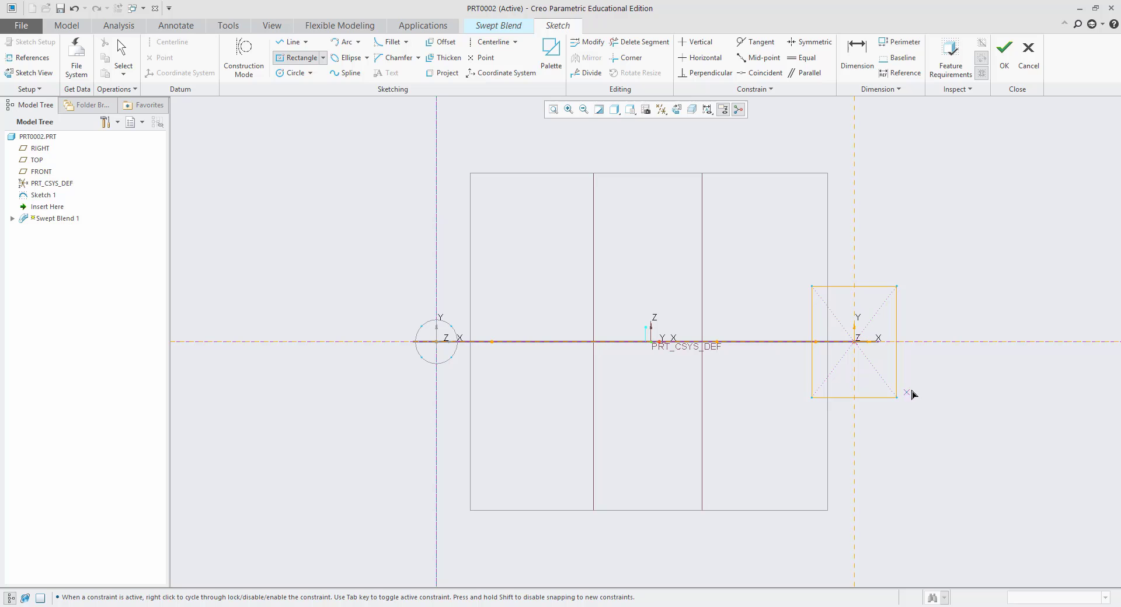
pyautogui.click(1014, 76)
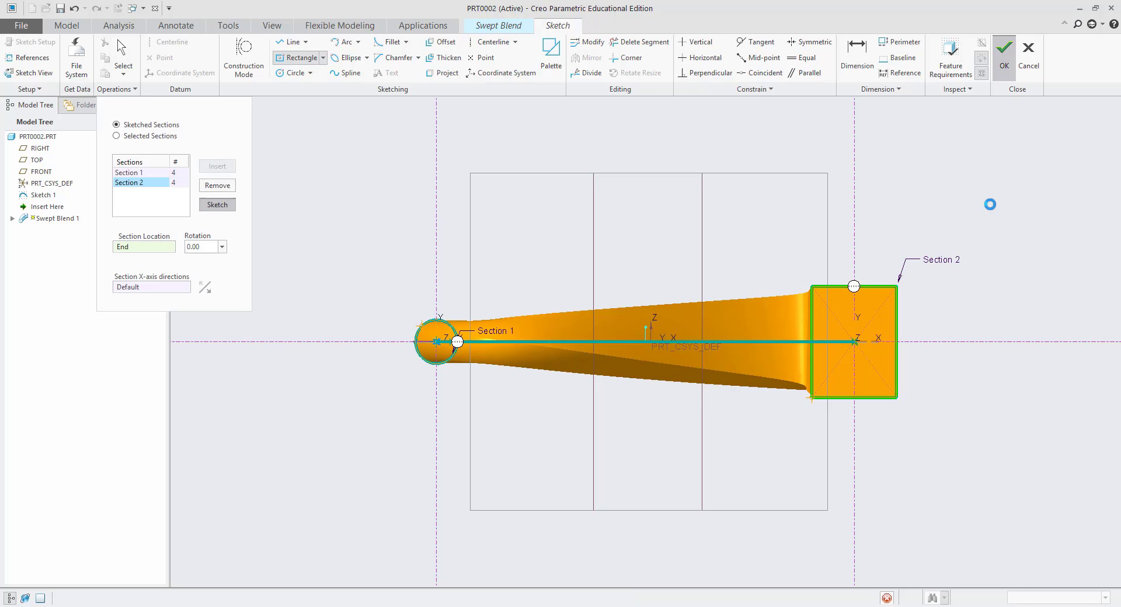
# Try a rotation of 35 degrees on Section 2 of the swept blend
pyautogui.moveTo(962, 501); pyautogui.dragTo(950, 466, button='middle')
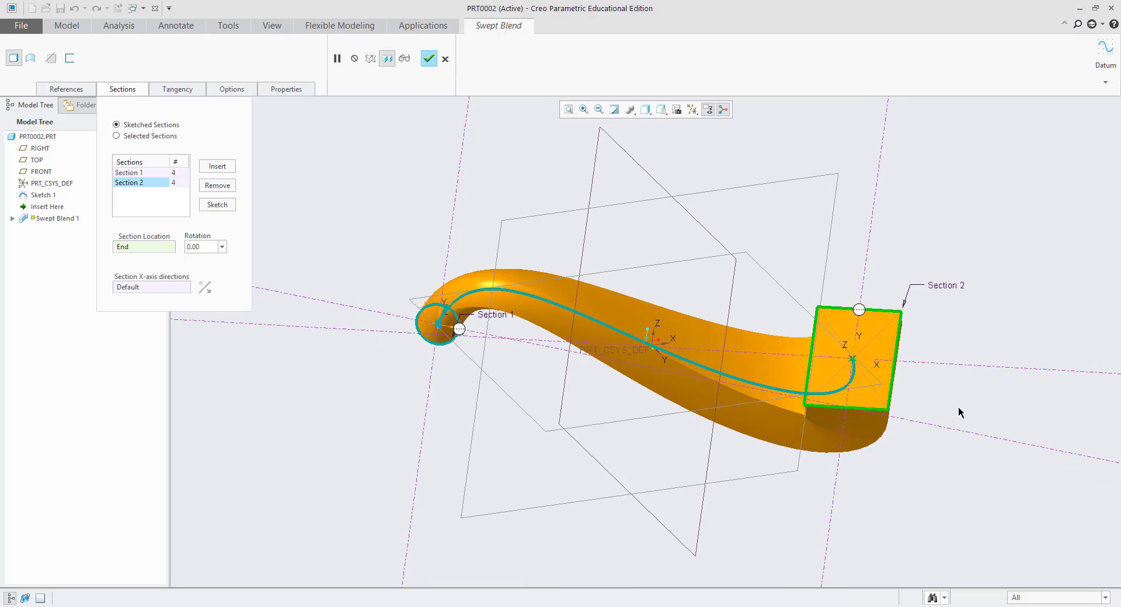
pyautogui.moveTo(958, 412); pyautogui.dragTo(958, 355, button='middle')
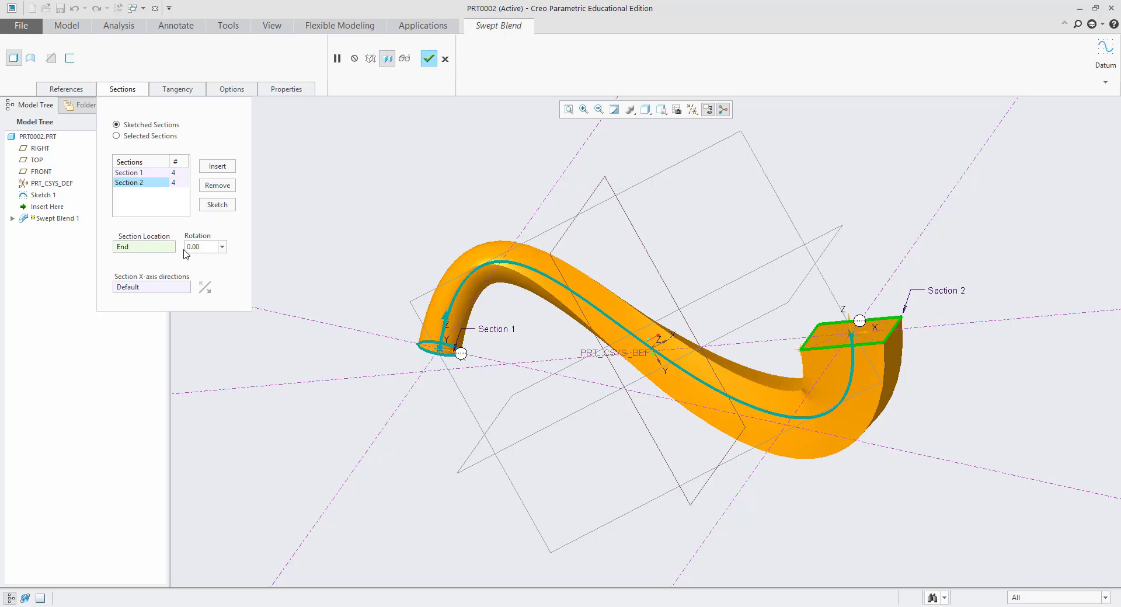
pyautogui.click(218, 247)
pyautogui.write('35')
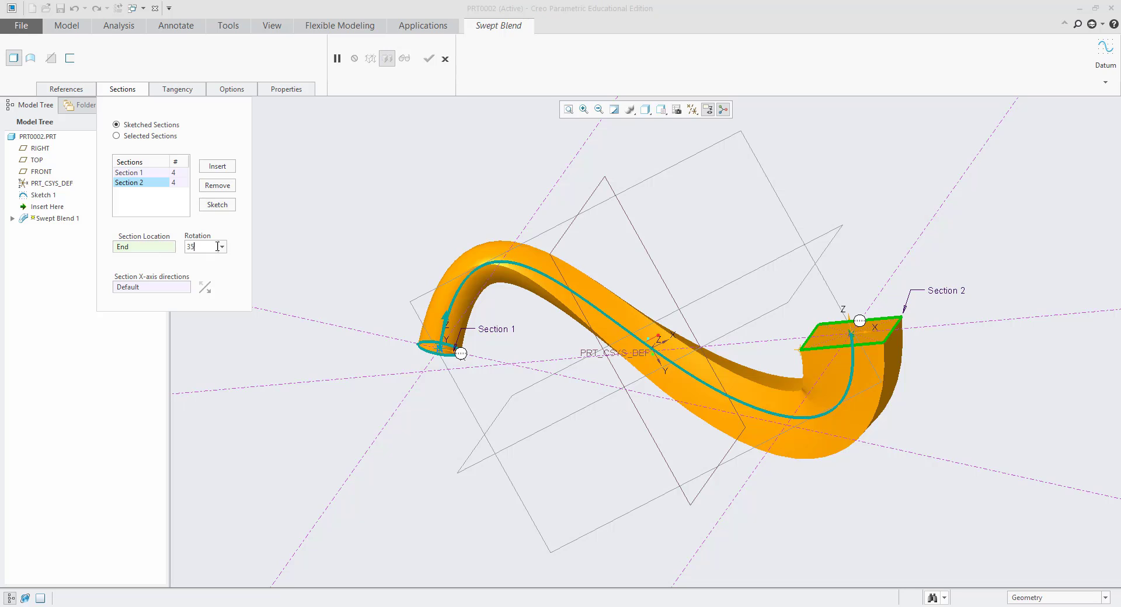
pyautogui.press('Return')
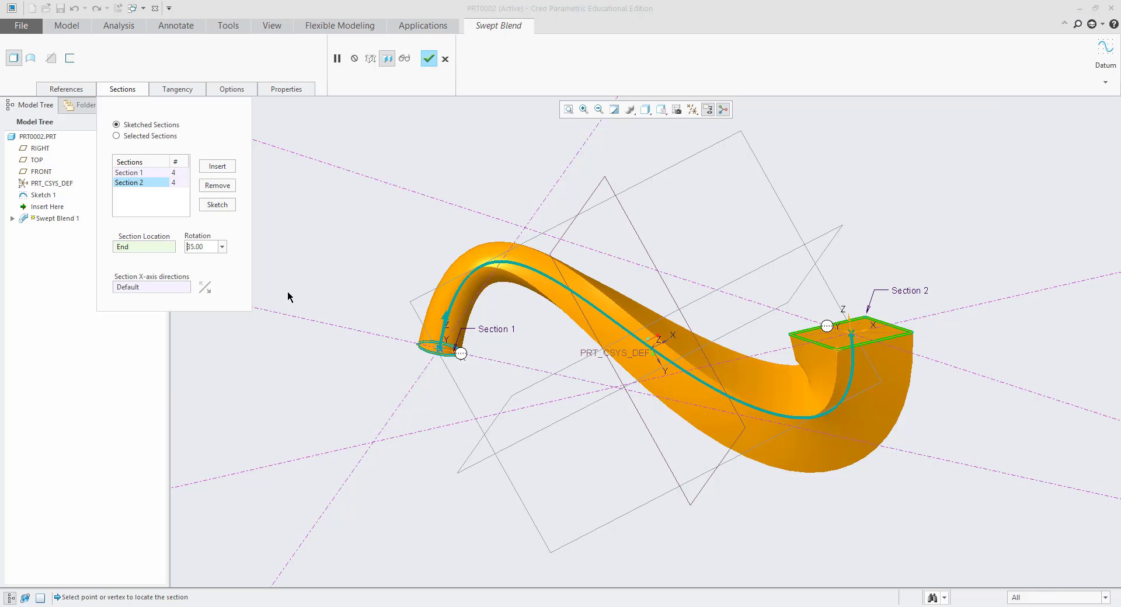
# Try a rotation of 90 degrees on Section 2 and reset its rotation to 0
pyautogui.click(194, 248)
pyautogui.write('90')
pyautogui.press('Return')
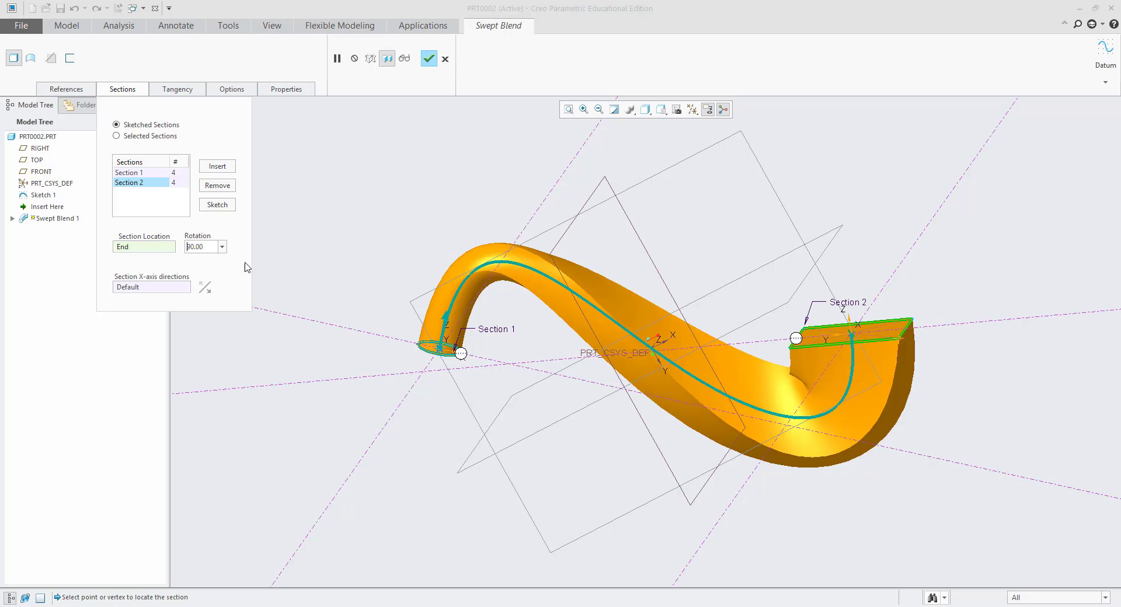
pyautogui.click(216, 250)
pyautogui.write('0')
pyautogui.press('Return')
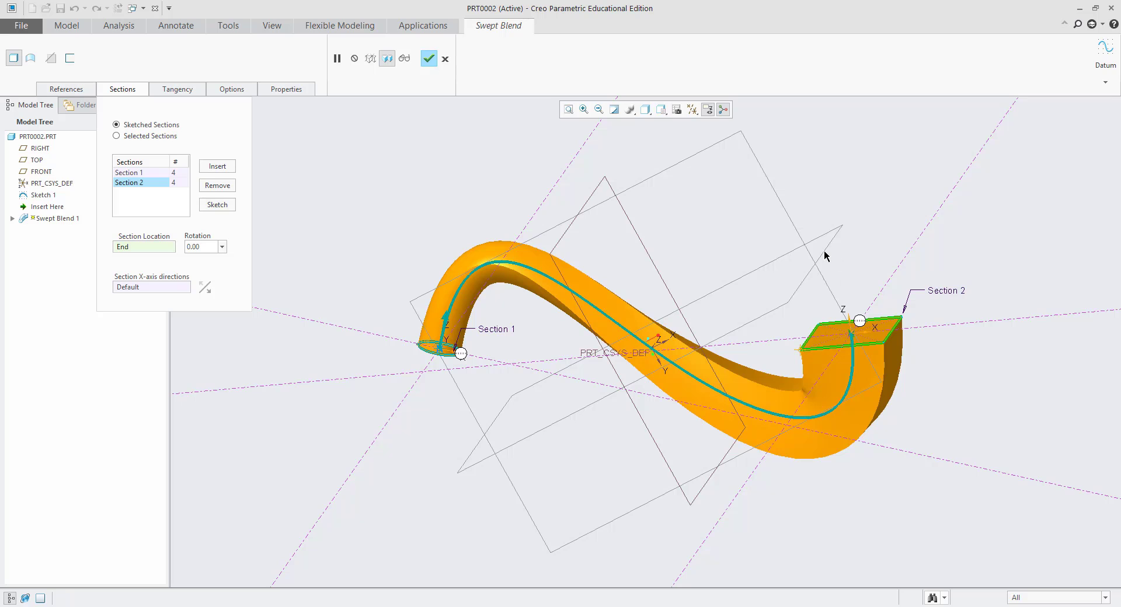
# Stretch the rectangular end section lengthwise with its handle in the model and complete the swept blend
pyautogui.moveTo(824, 252); pyautogui.dragTo(815, 308, button='middle')
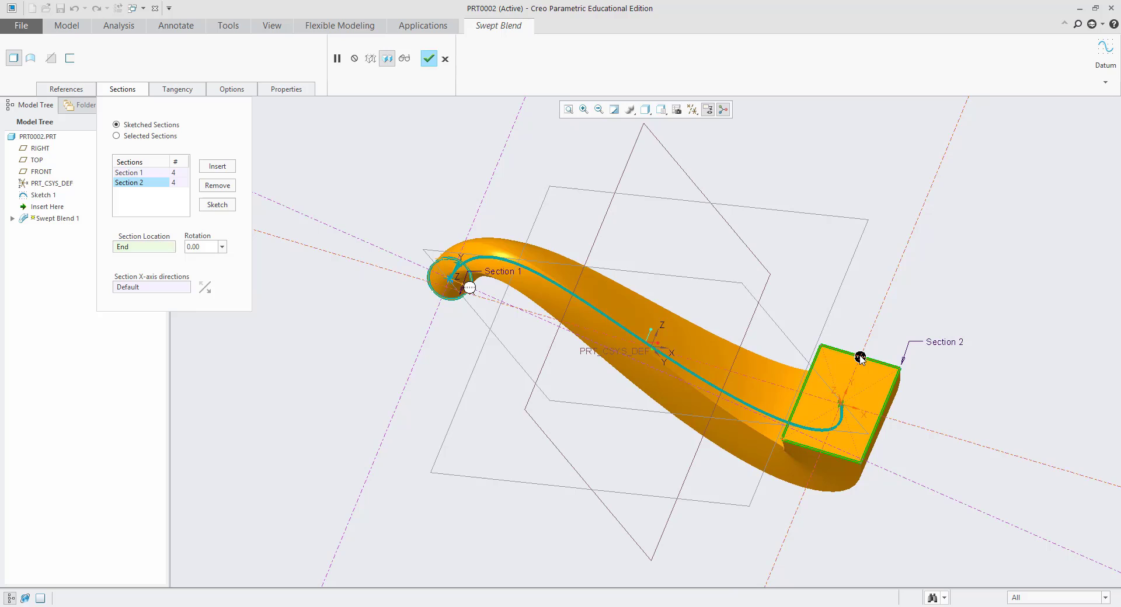
pyautogui.moveTo(853, 376); pyautogui.dragTo(867, 366)
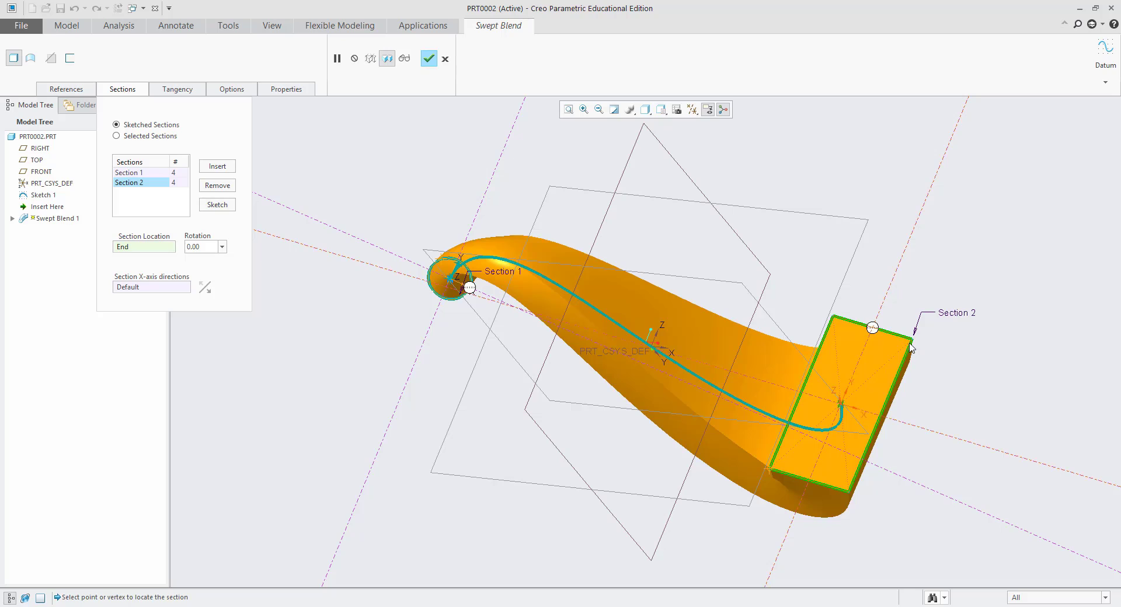
pyautogui.middleClick(946, 378)
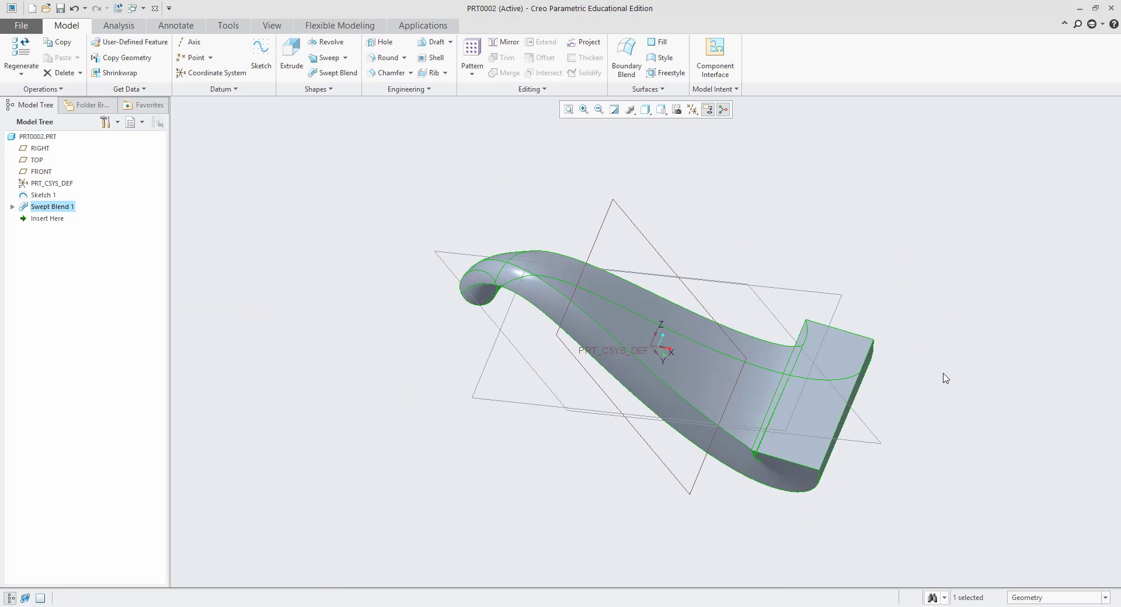
# Turn off the display of datum planes in the graphics view
pyautogui.click(692, 110)
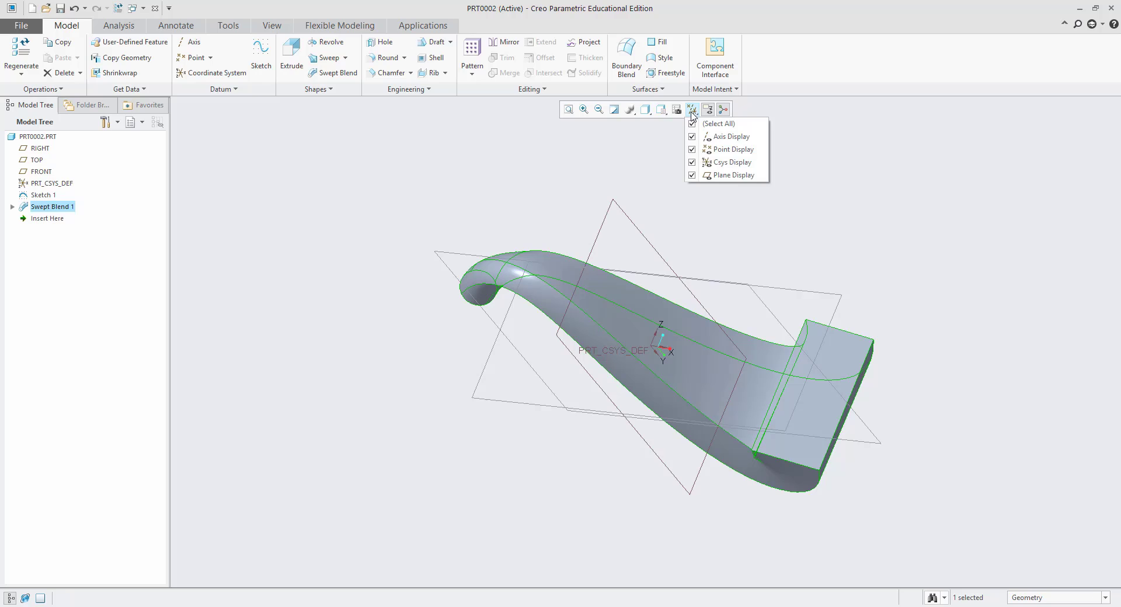
pyautogui.click(709, 172)
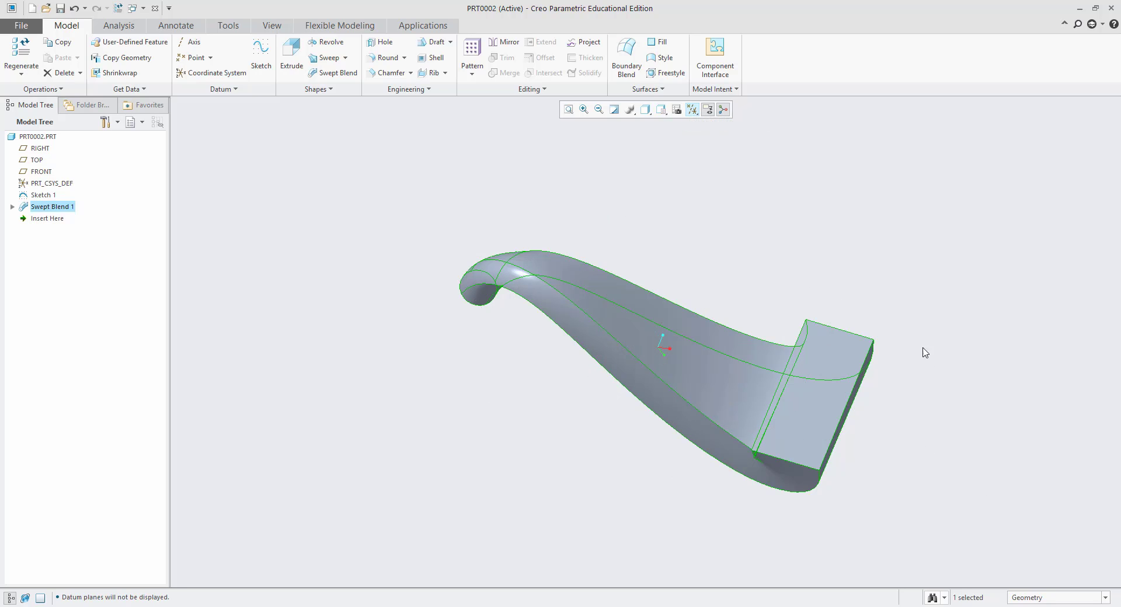
pyautogui.moveTo(856, 475)
pyautogui.mouseDown(button='middle')
pyautogui.moveTo(867, 425)
pyautogui.moveTo(874, 414)
pyautogui.moveTo(881, 424)
pyautogui.moveTo(890, 395)
pyautogui.moveTo(885, 426)
pyautogui.mouseUp(button='middle')
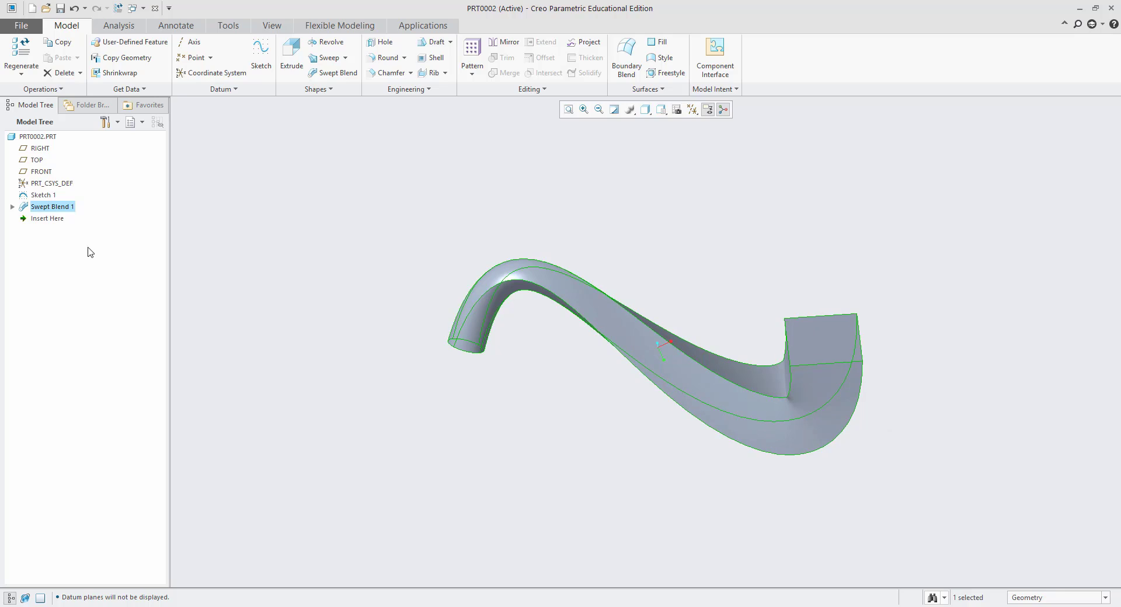
# Redefine the swept blend feature so that it is created as a surface instead of a solid
pyautogui.rightClick(46, 207)
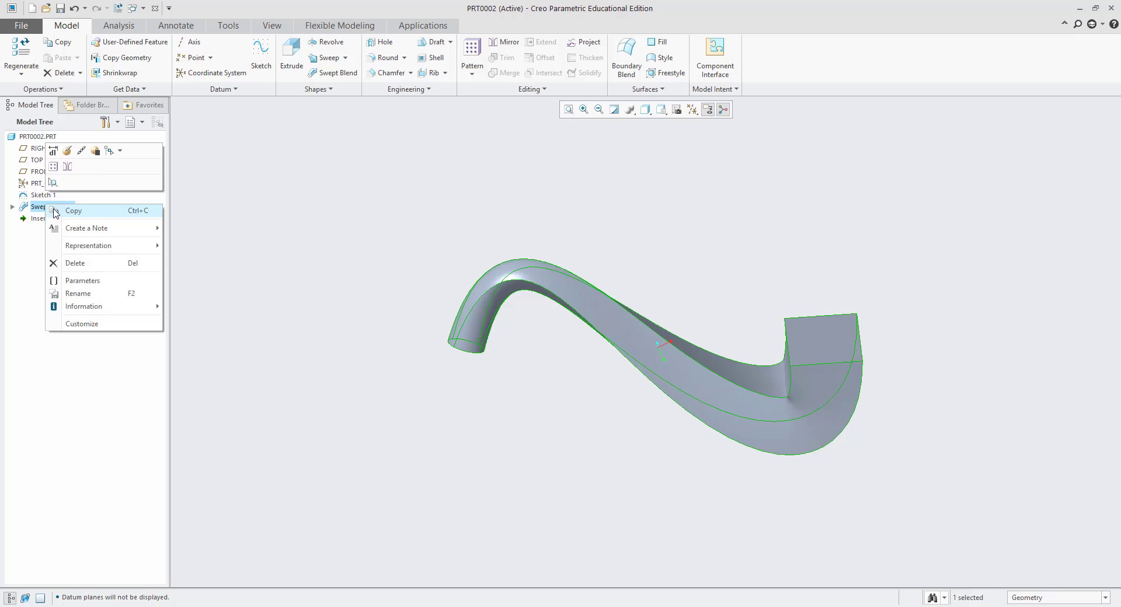
pyautogui.click(66, 150)
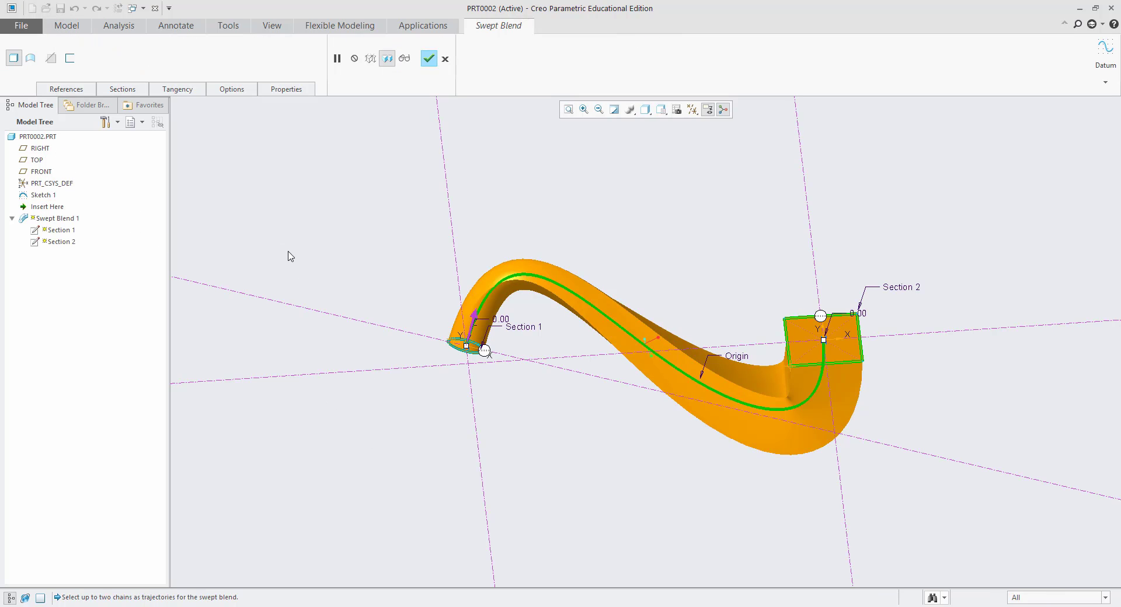
pyautogui.click(31, 57)
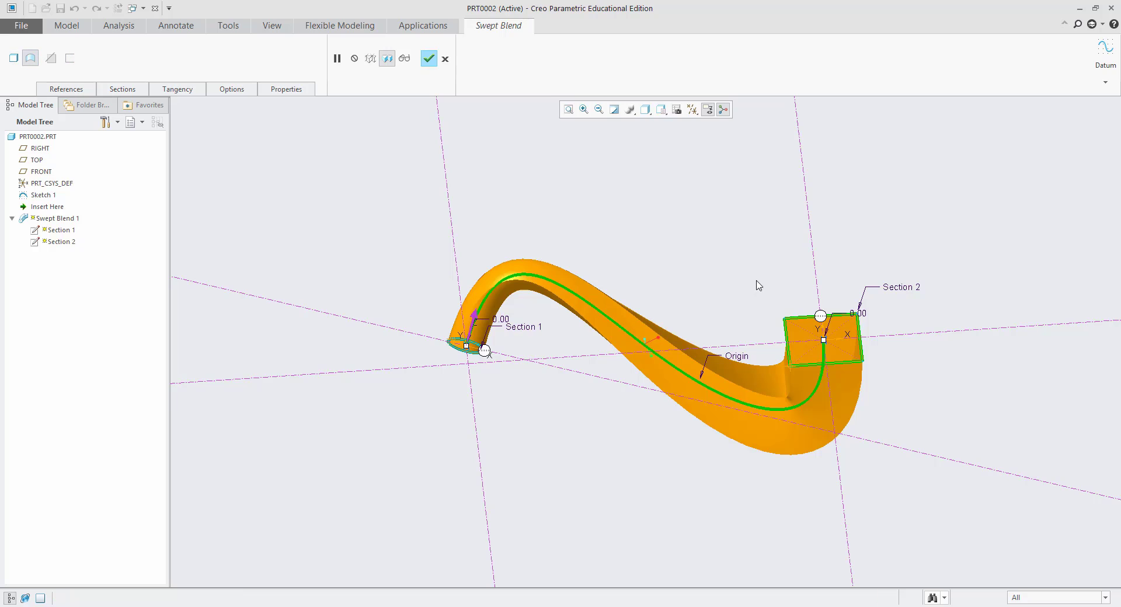
pyautogui.moveTo(980, 334); pyautogui.dragTo(968, 372, button='middle')
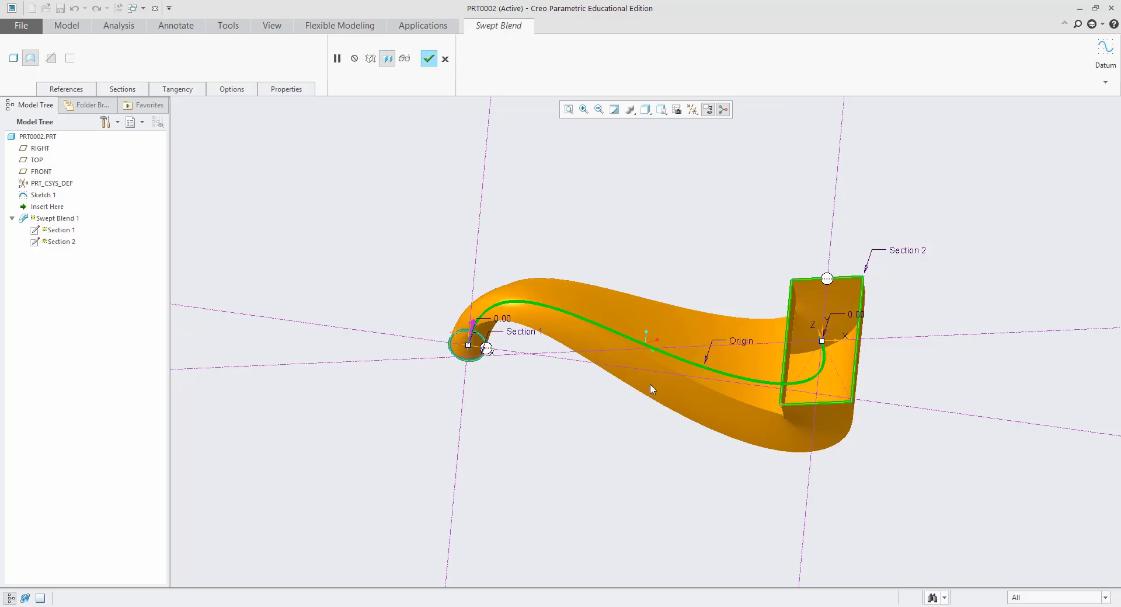
# Enable the Cap ends option for the surface swept blend and complete the feature
pyautogui.click(124, 89)
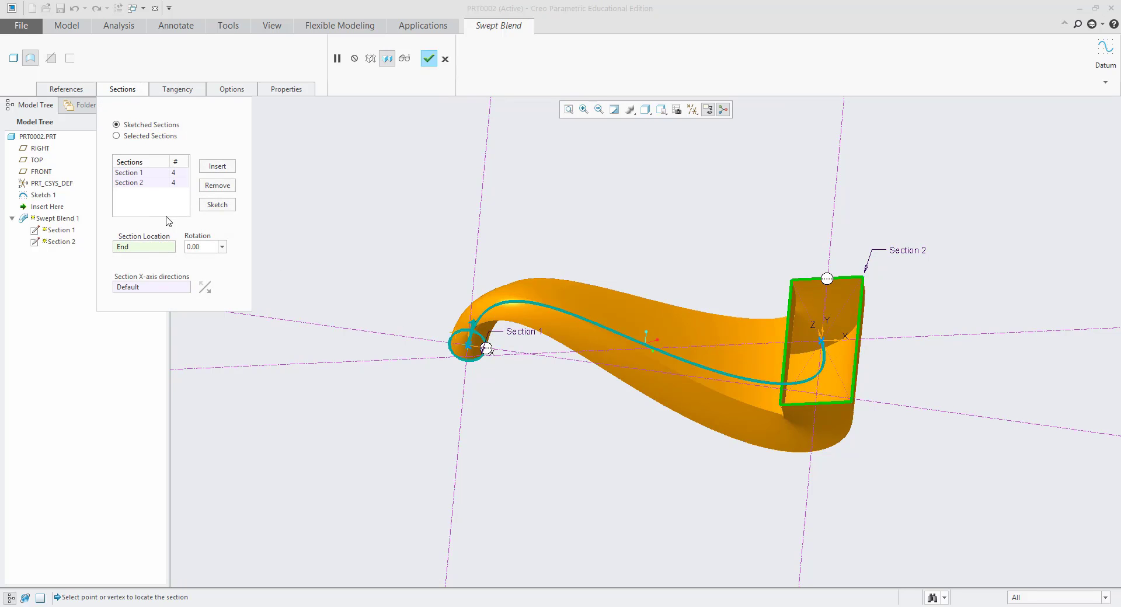
pyautogui.click(180, 91)
pyautogui.click(231, 90)
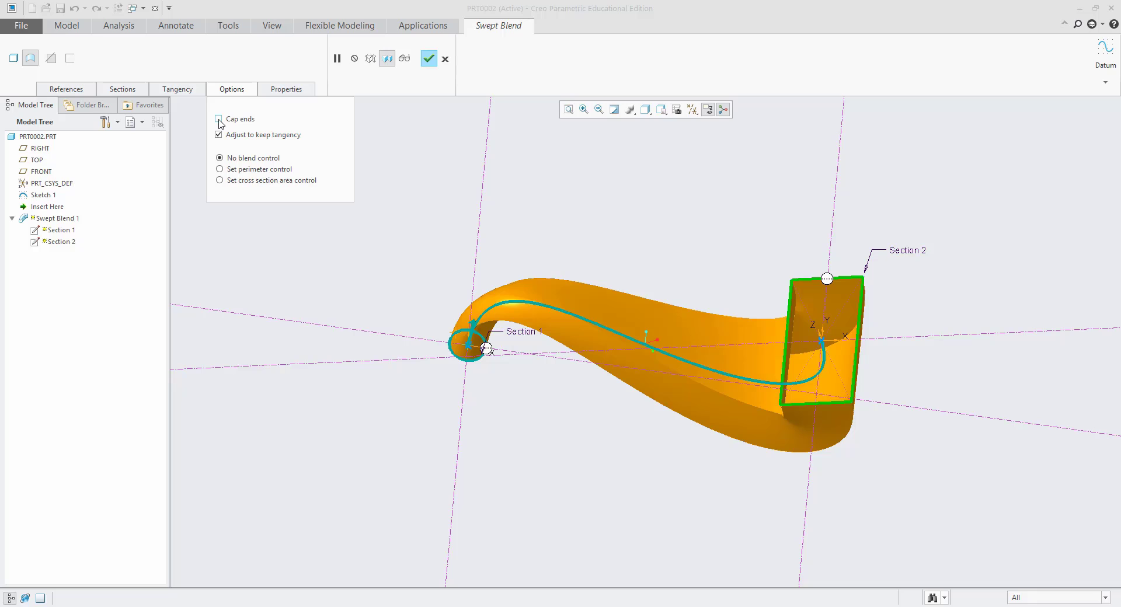
pyautogui.click(218, 121)
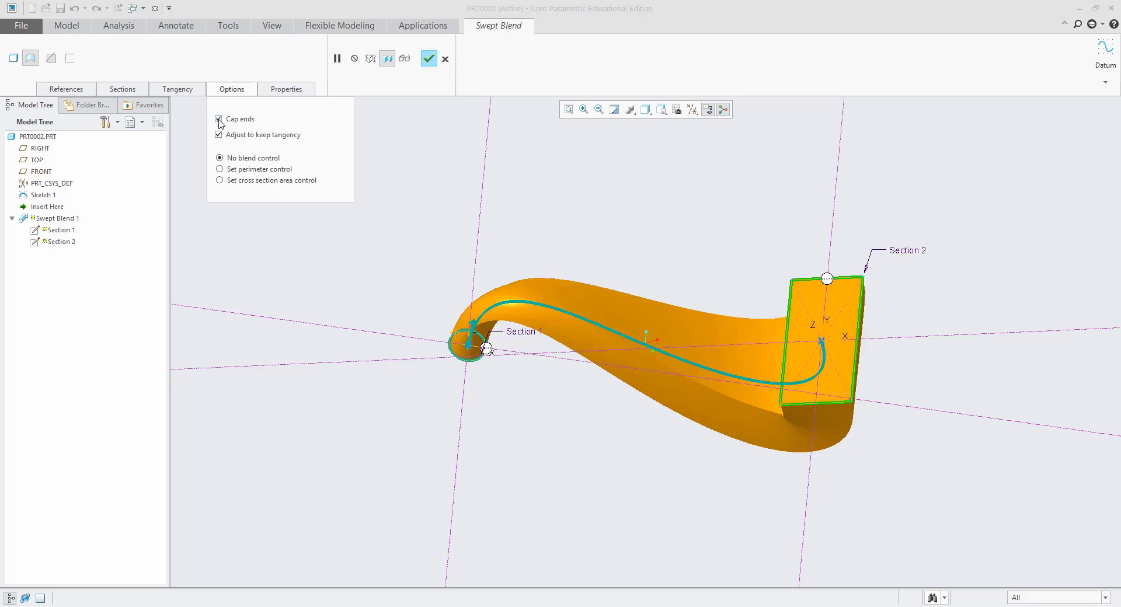
pyautogui.click(219, 120)
pyautogui.click(219, 120)
pyautogui.click(430, 60)
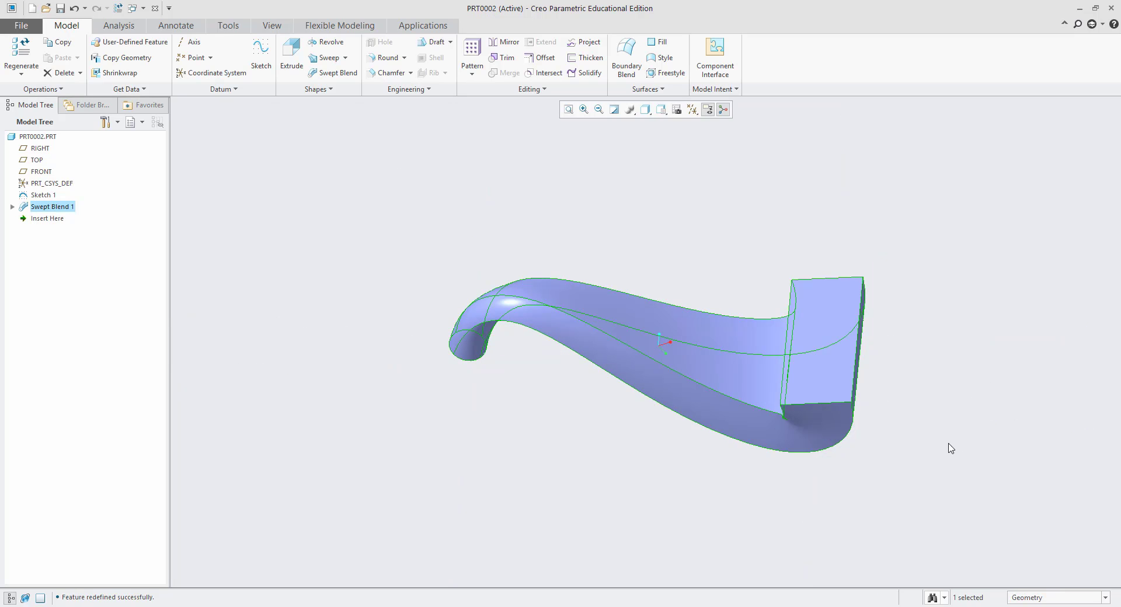
# Edit Sketch 1 and move the spline's lower-left endpoint to about 244.94 left of and 100.59 below the sketch references
pyautogui.moveTo(948, 448)
pyautogui.mouseDown(button='middle')
pyautogui.moveTo(951, 467)
pyautogui.moveTo(954, 449)
pyautogui.mouseUp(button='middle')
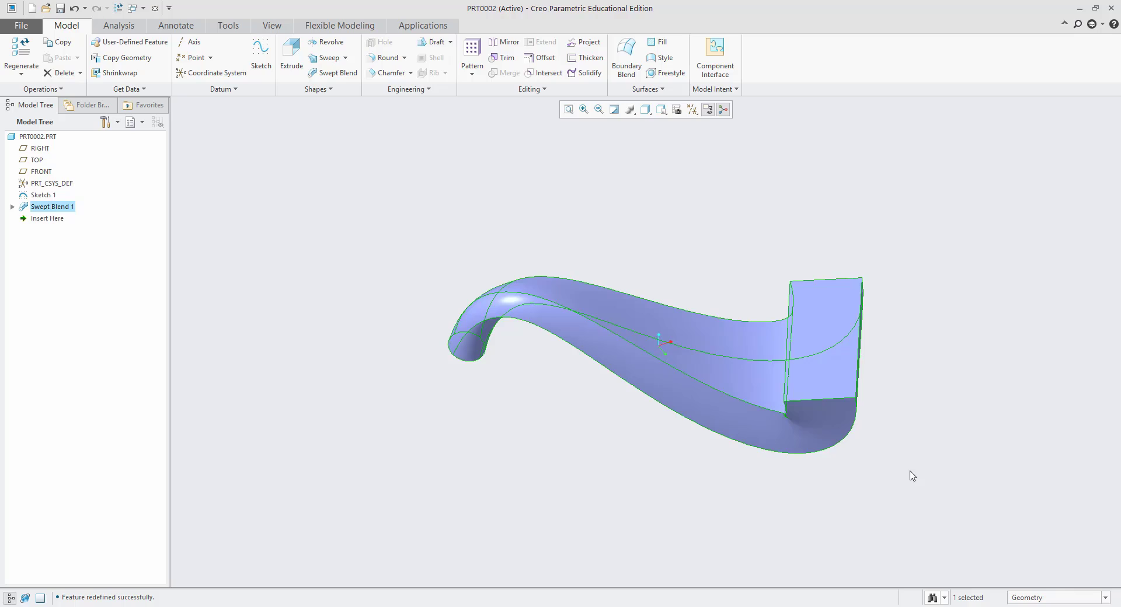
pyautogui.scroll(-1, 911, 474)
pyautogui.scroll(-1, 266, 311)
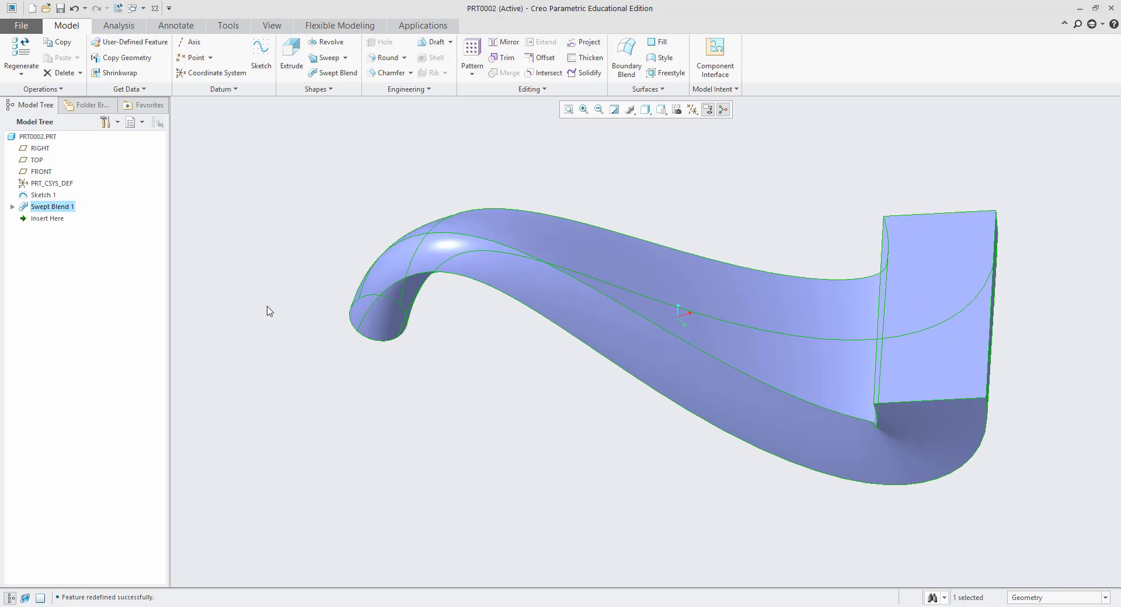
pyautogui.click(42, 196)
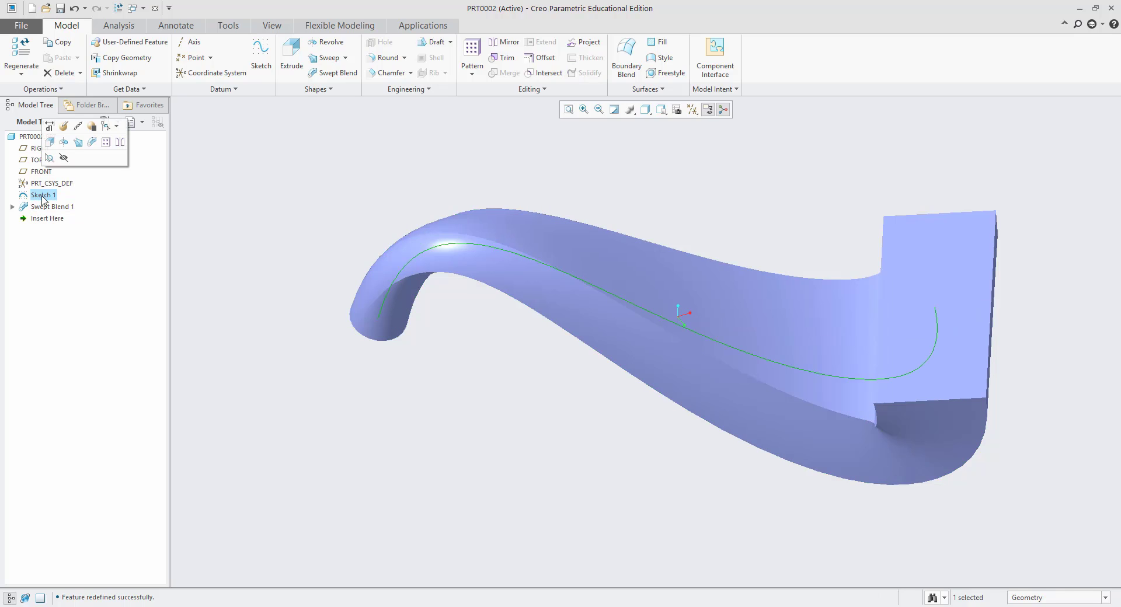
pyautogui.click(67, 134)
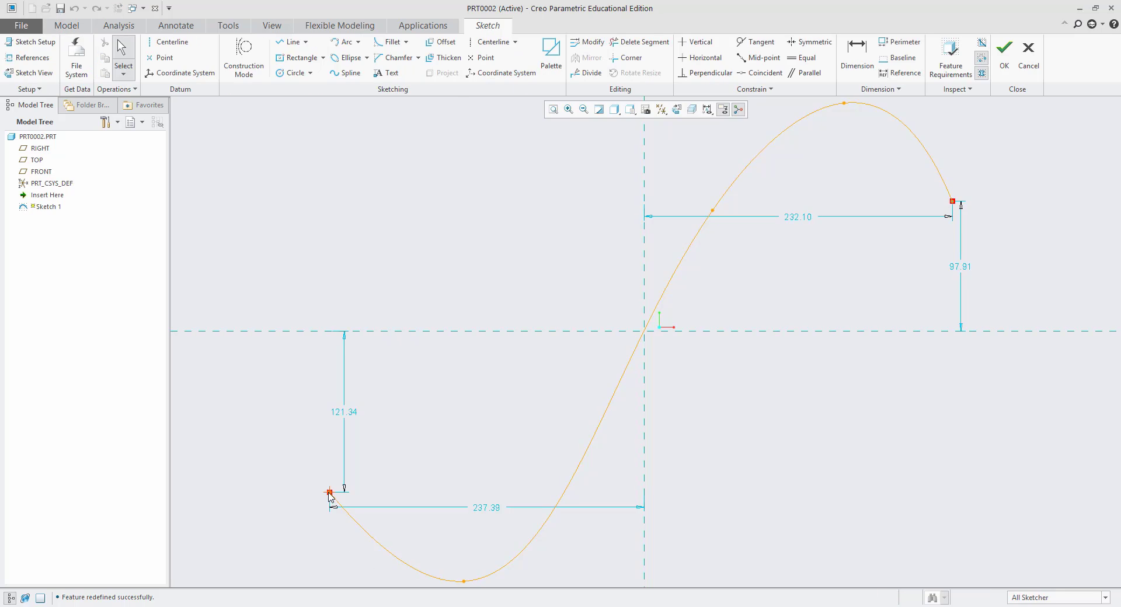
pyautogui.moveTo(330, 494); pyautogui.dragTo(320, 465)
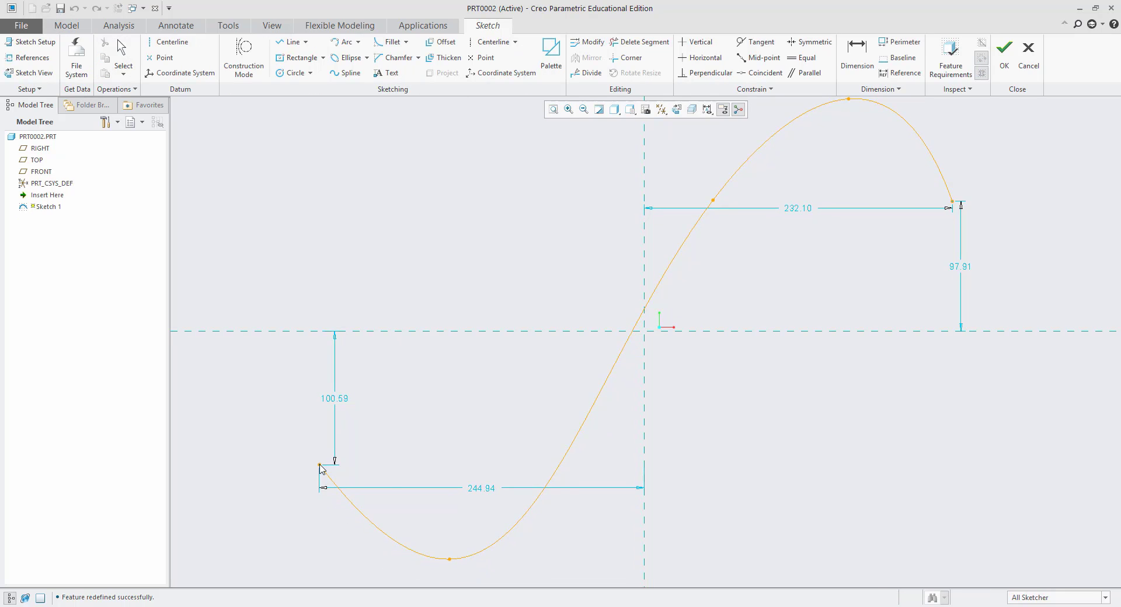
# Extend the trajectory with a line running up and outward from the spline's lower-left endpoint, and finish the sketch
pyautogui.click(292, 44)
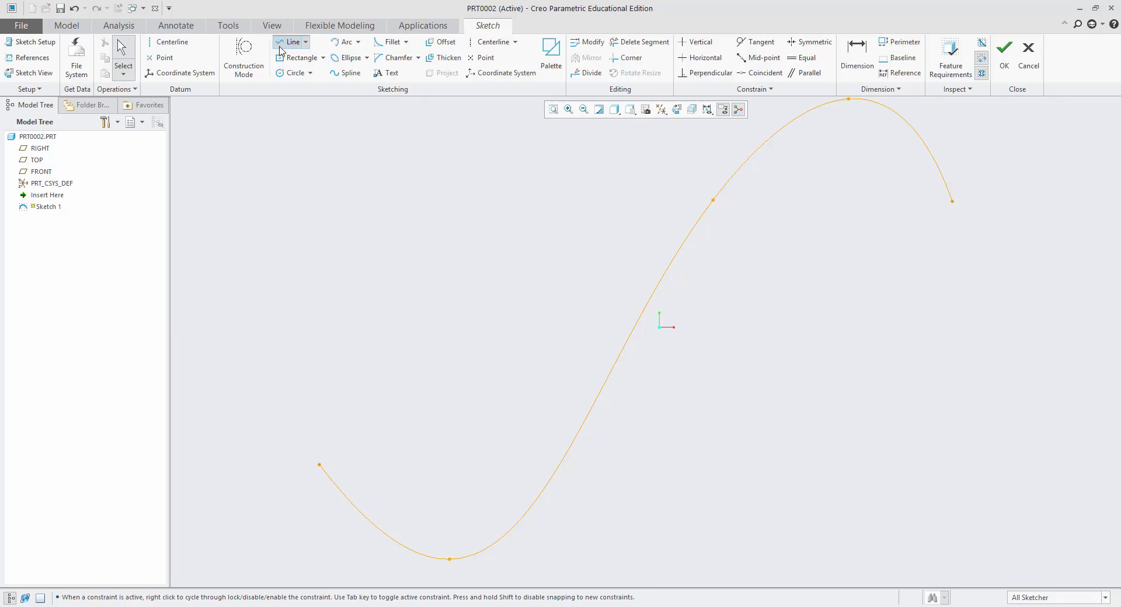
pyautogui.click(320, 465)
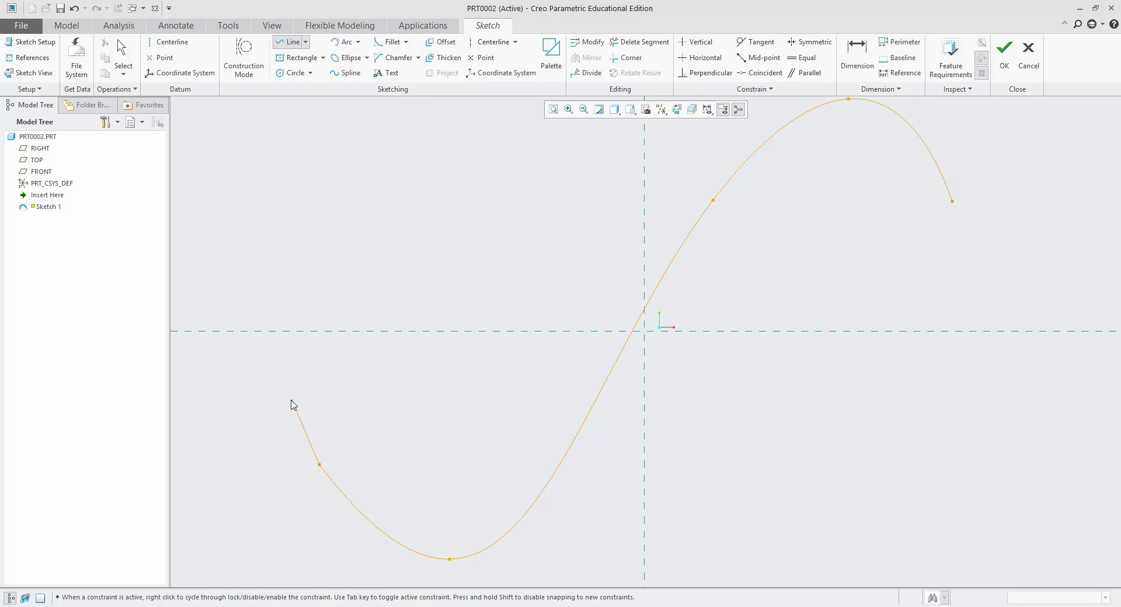
pyautogui.click(261, 380)
pyautogui.middleClick(310, 382)
pyautogui.click(1004, 51)
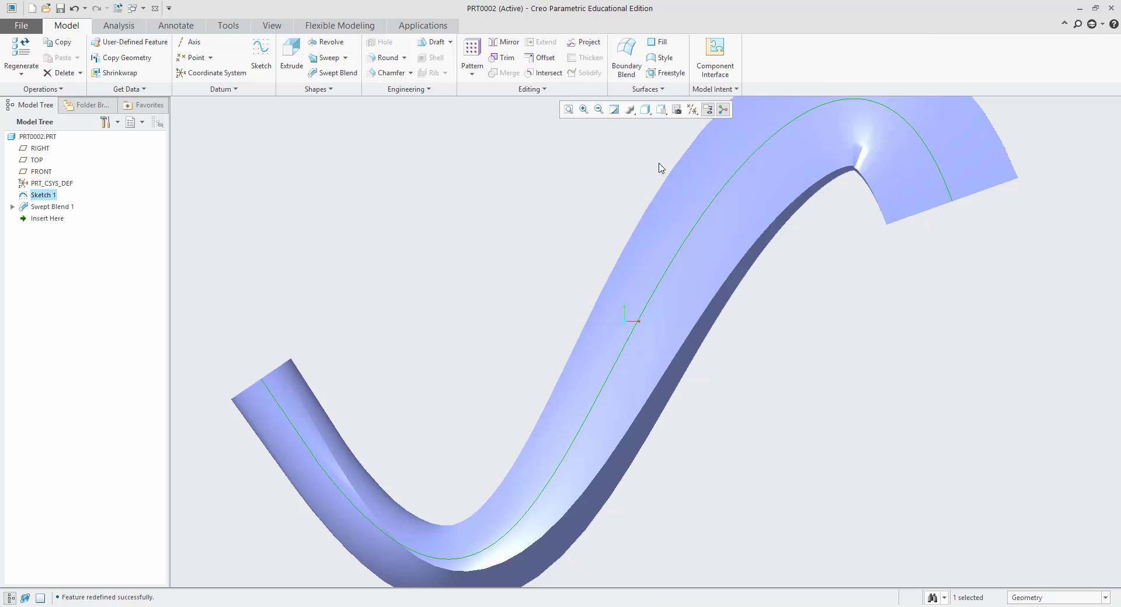
pyautogui.click(569, 110)
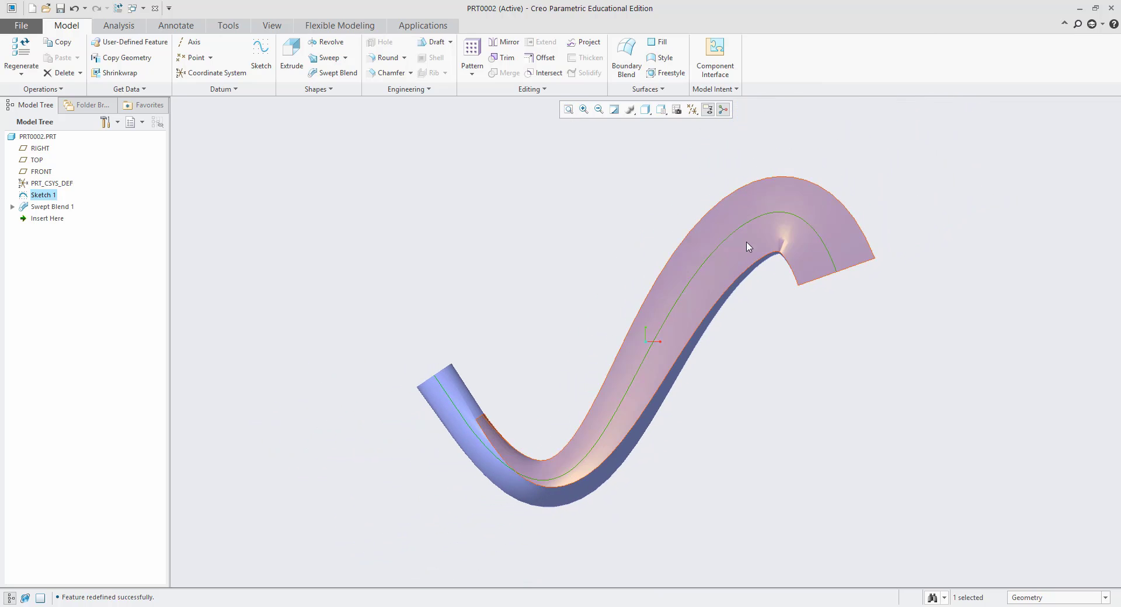